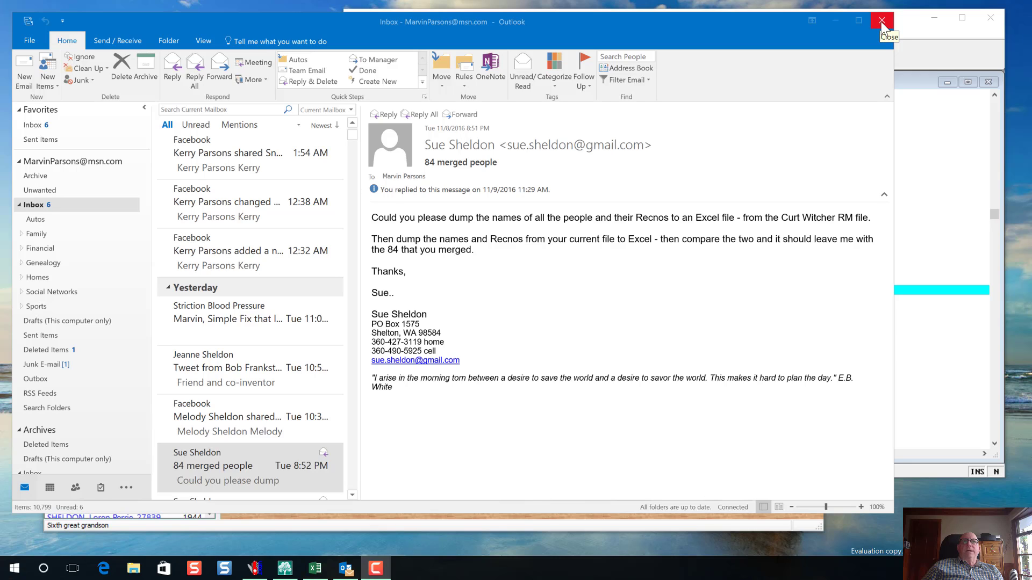
Close the Outlook mailbox window and switch to the RootsMagic family database.
{"action": "left_click", "coordinate": [882, 23]}
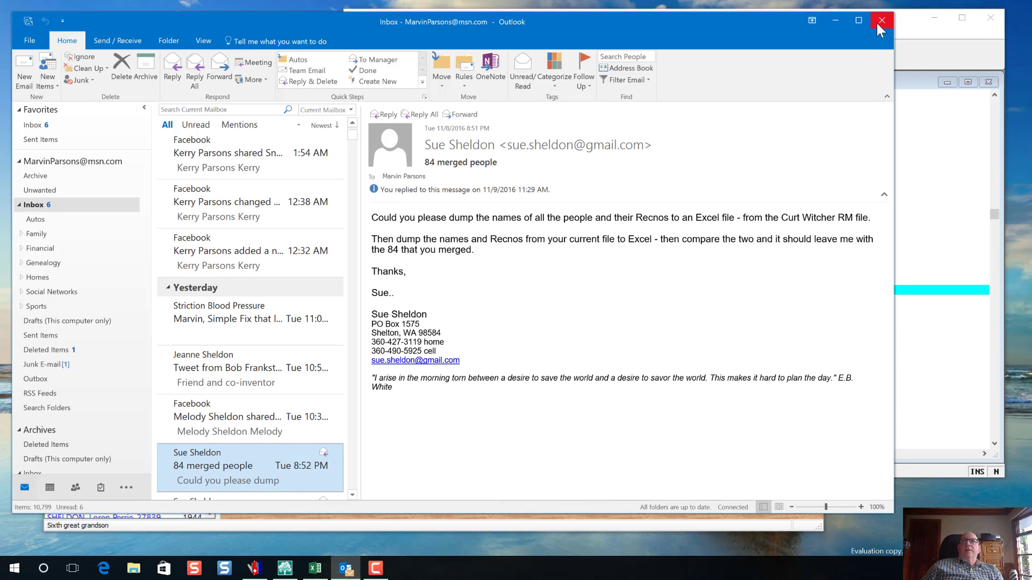
{"action": "left_click", "coordinate": [881, 21]}
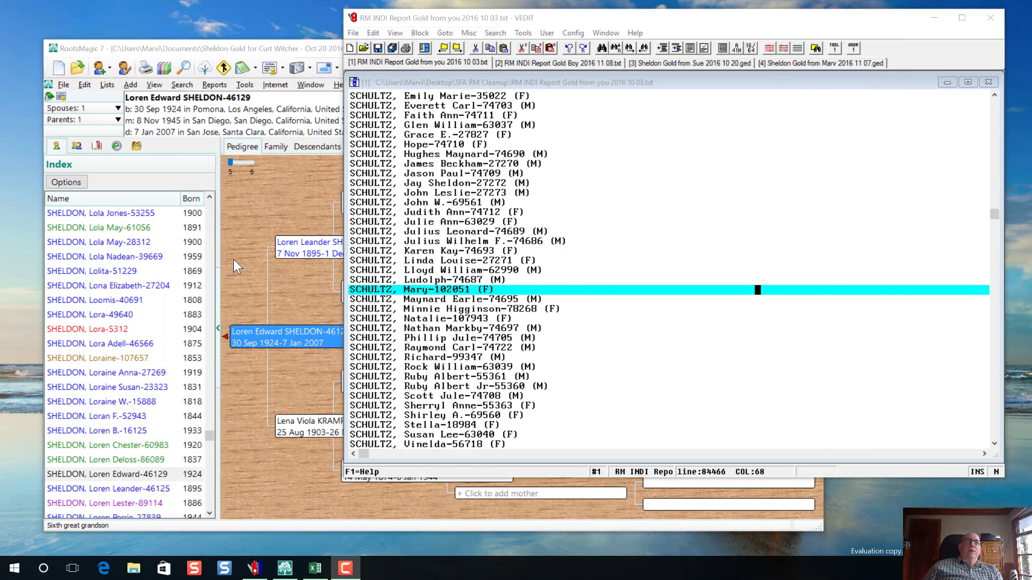
{"action": "left_click", "coordinate": [233, 259]}
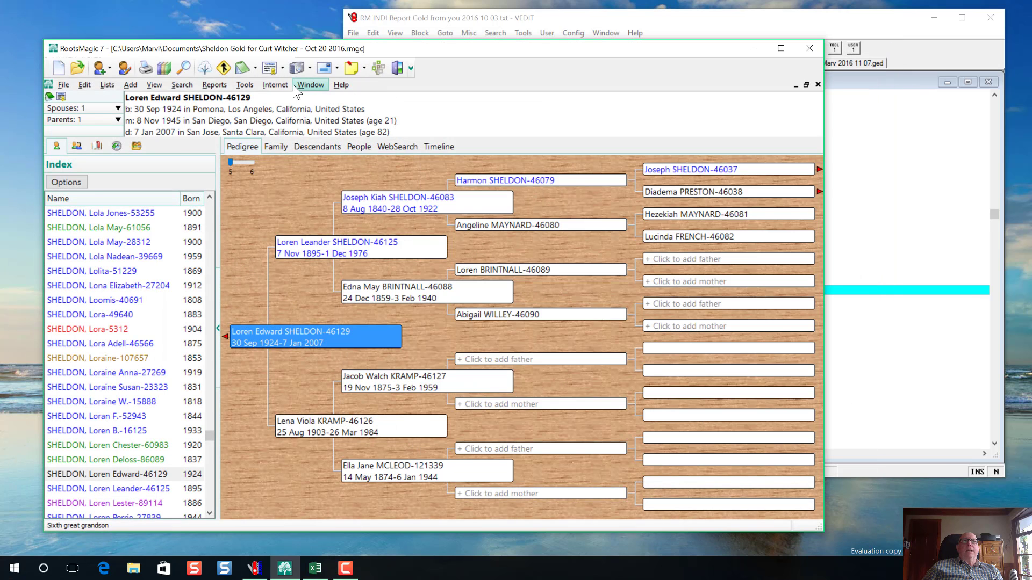
Look at the report settings for the Individual List, leaving them without generating the report.
{"action": "left_click", "coordinate": [244, 85]}
{"action": "mouse_move", "coordinate": [214, 84]}
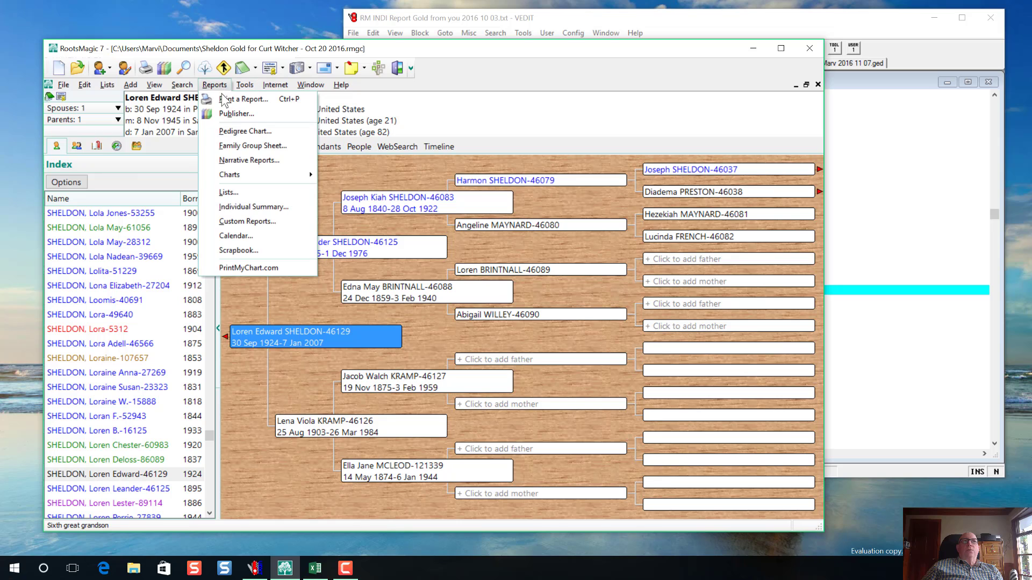
{"action": "left_click", "coordinate": [231, 192]}
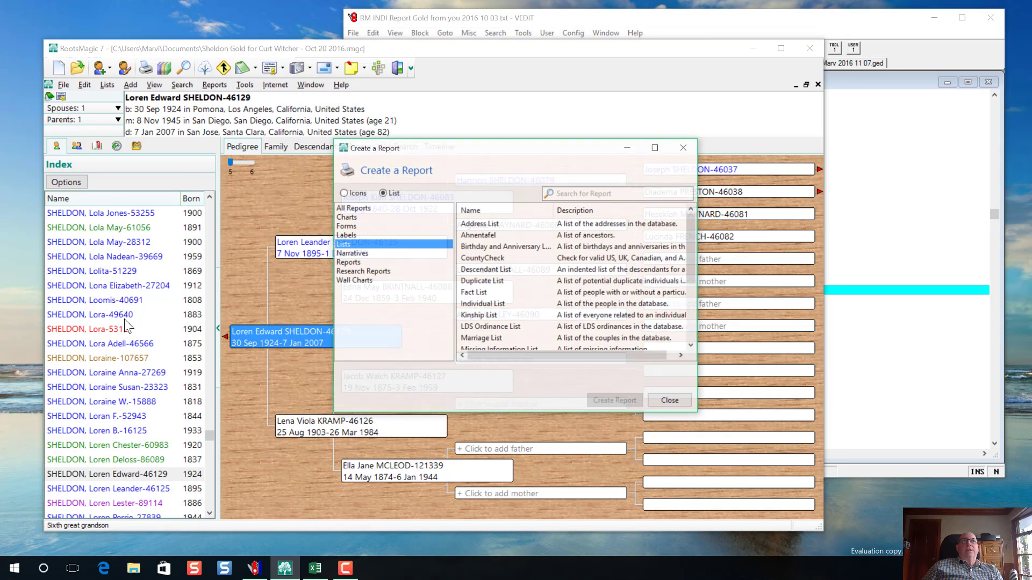
{"action": "left_click", "coordinate": [487, 305]}
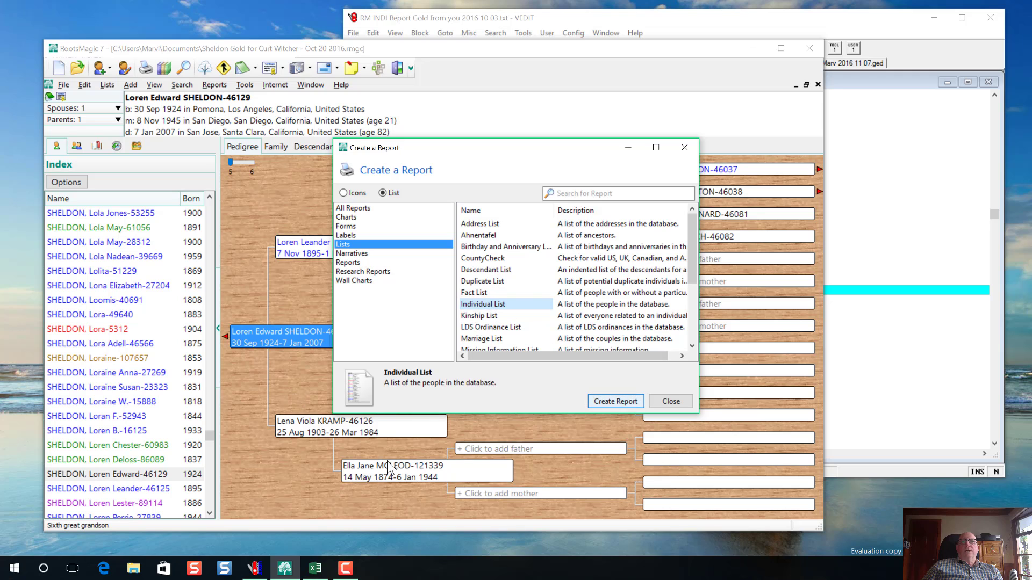
{"action": "left_click", "coordinate": [607, 400]}
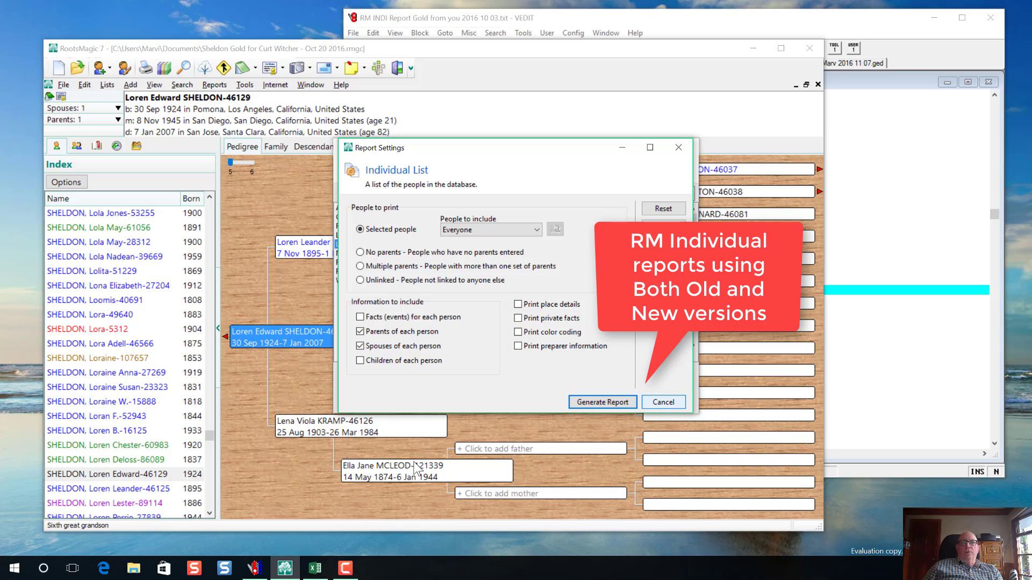
{"action": "left_click", "coordinate": [664, 402]}
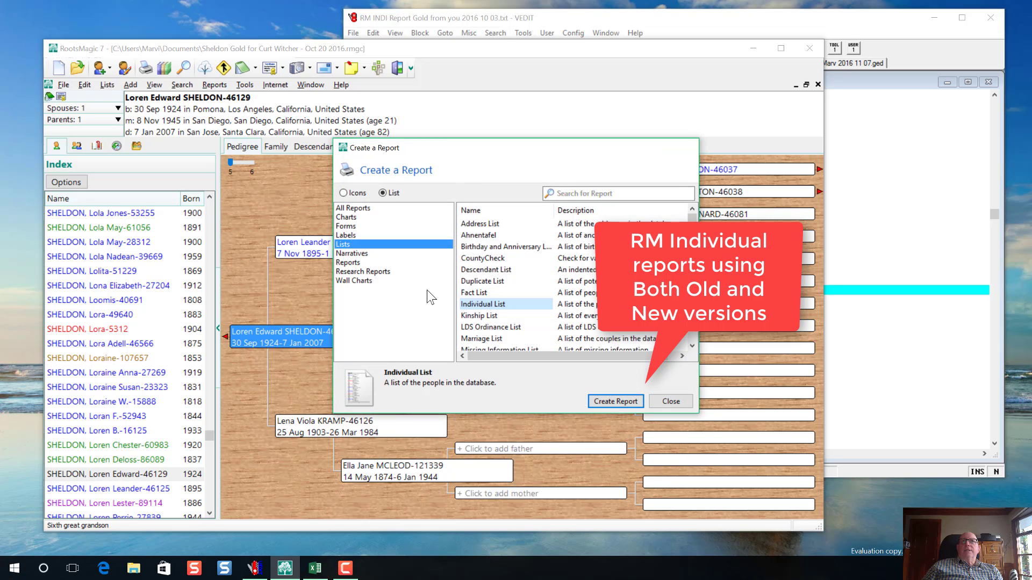
{"action": "left_click", "coordinate": [684, 147]}
Switch to VEDIT and view the first lines of the 2016 10 03 and 2016 11 08 RM INDI reports.
{"action": "left_click", "coordinate": [880, 122]}
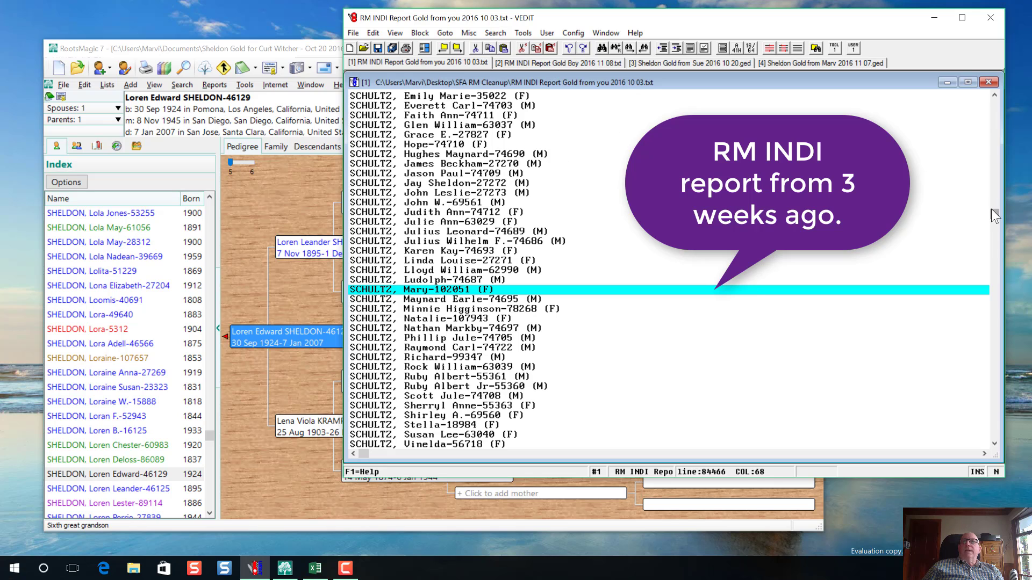
{"action": "left_click_drag", "start_coordinate": [994, 212], "coordinate": [994, 97]}
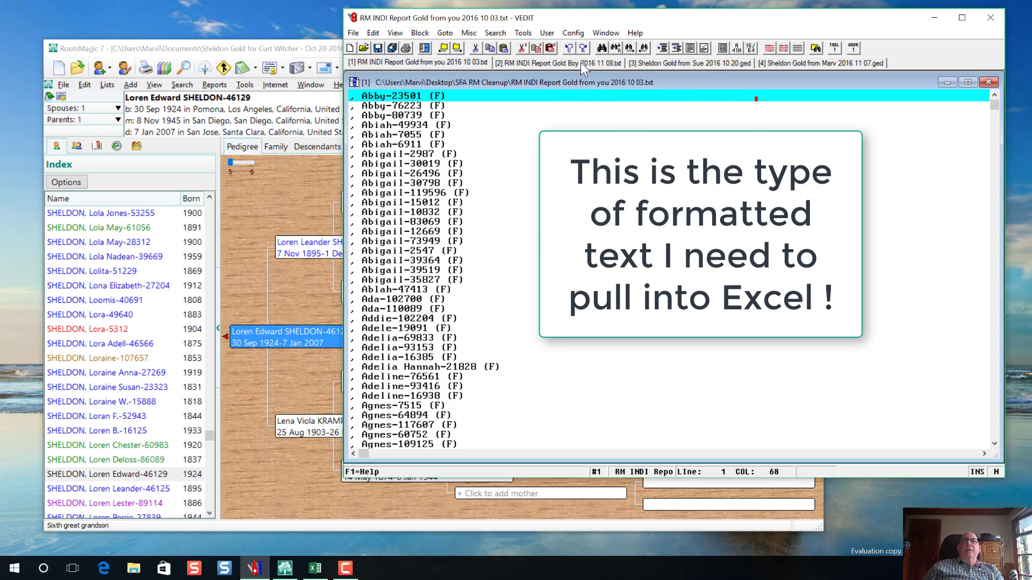
{"action": "left_click", "coordinate": [606, 33]}
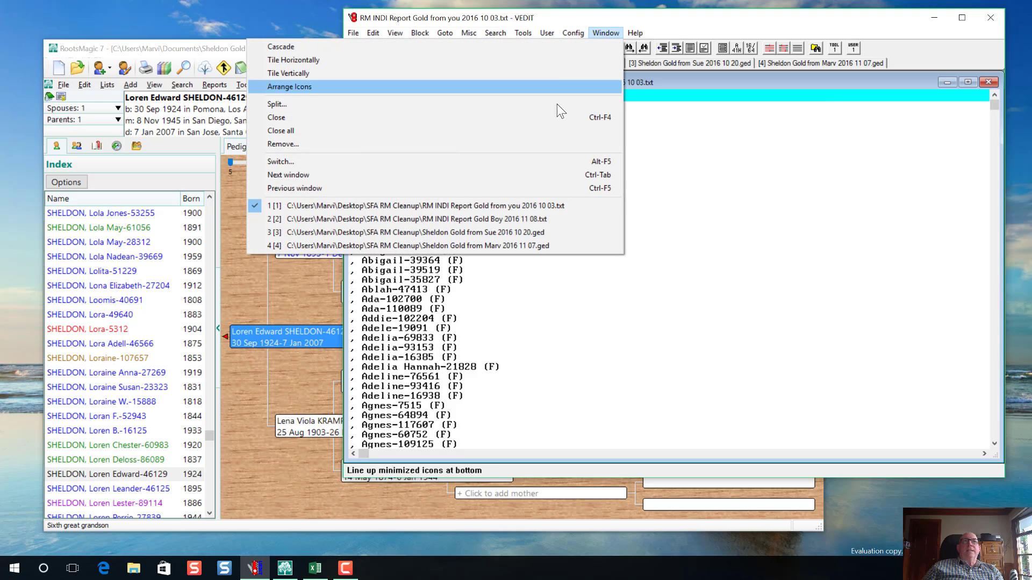
{"action": "left_click", "coordinate": [525, 218]}
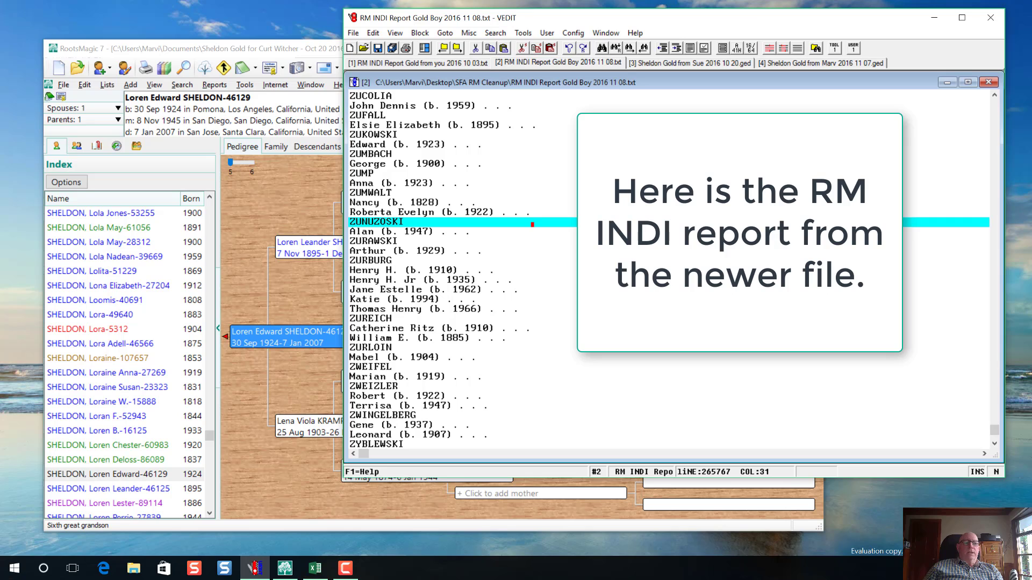
{"action": "key", "text": "ctrl+Home"}
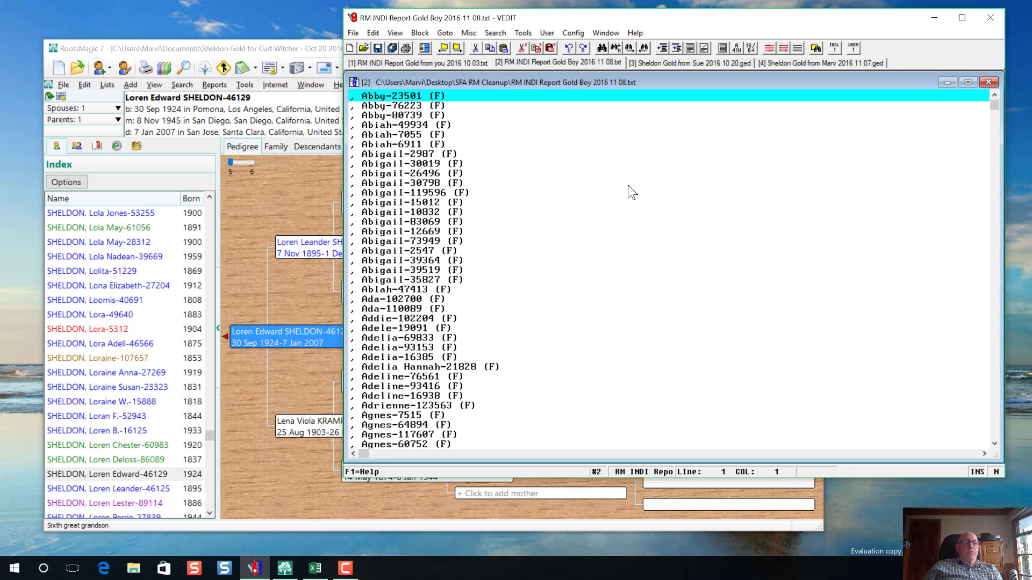
Search the 2016 11 08 report for "<" and view the lines just above the match.
{"action": "key", "text": "ctrl+f"}
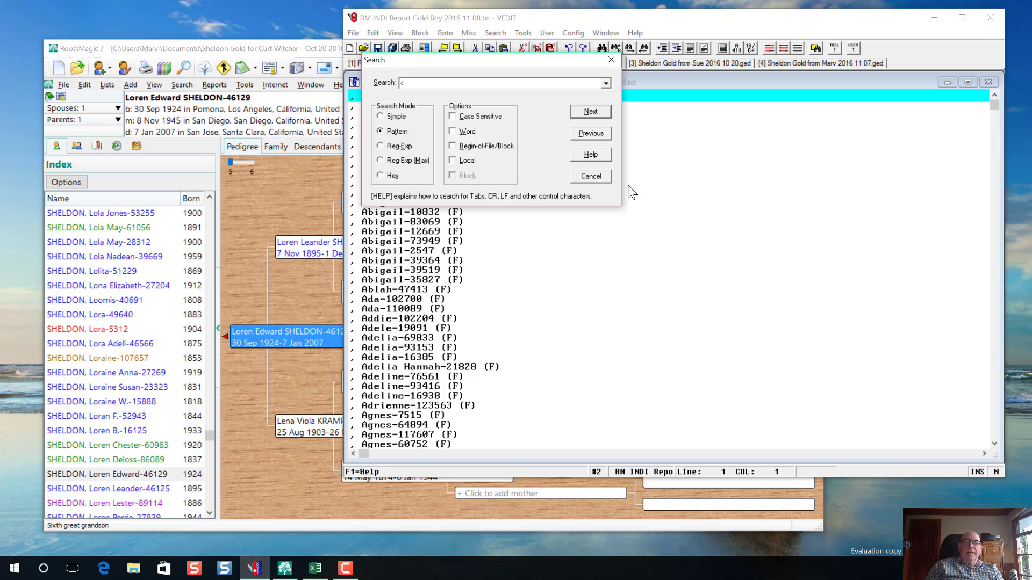
{"action": "type", "text": "<"}
{"action": "key", "text": "Return"}
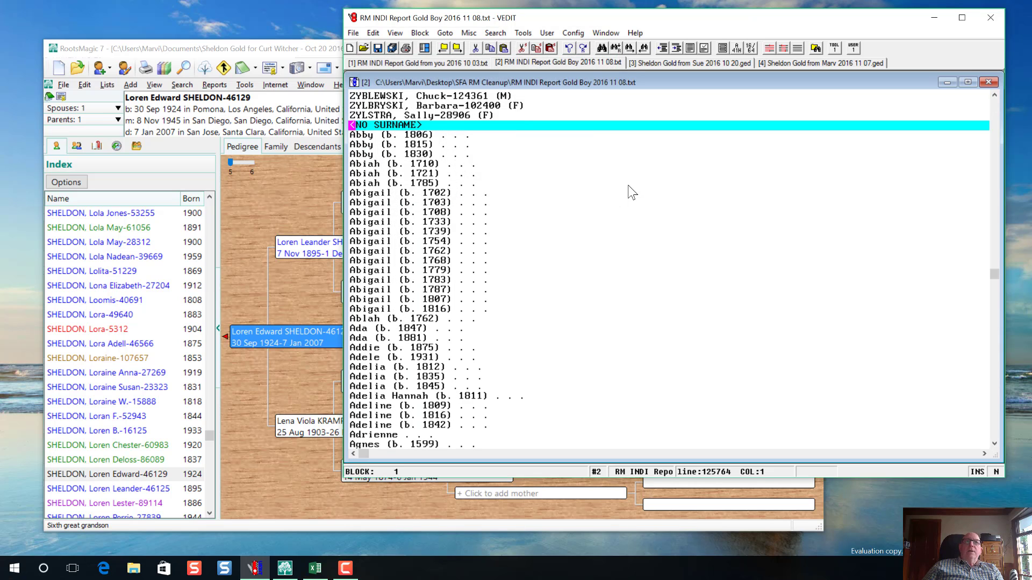
{"action": "left_click", "coordinate": [994, 95]}
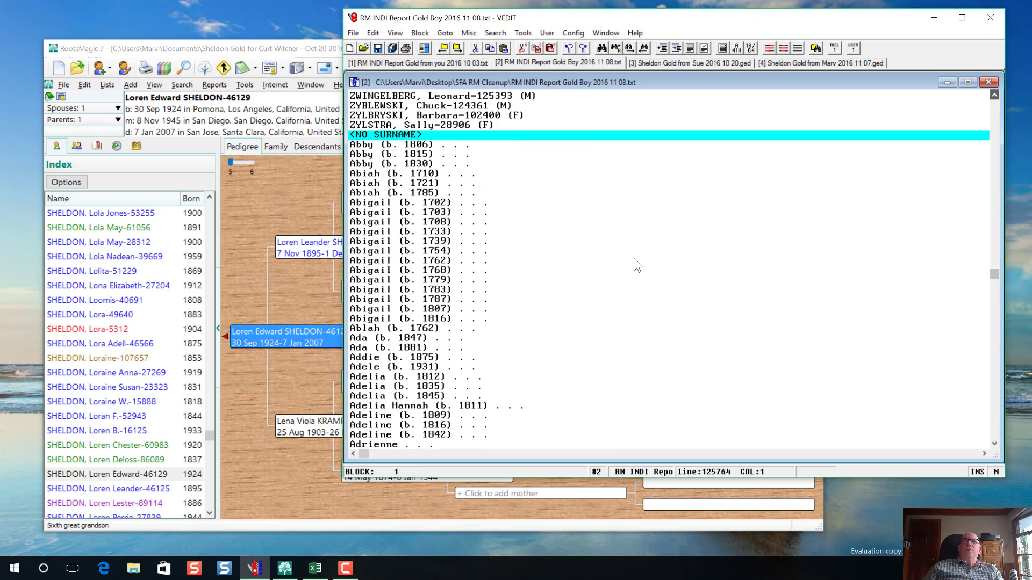
{"action": "scroll", "coordinate": [638, 265], "scroll_direction": "up", "scroll_amount": 2}
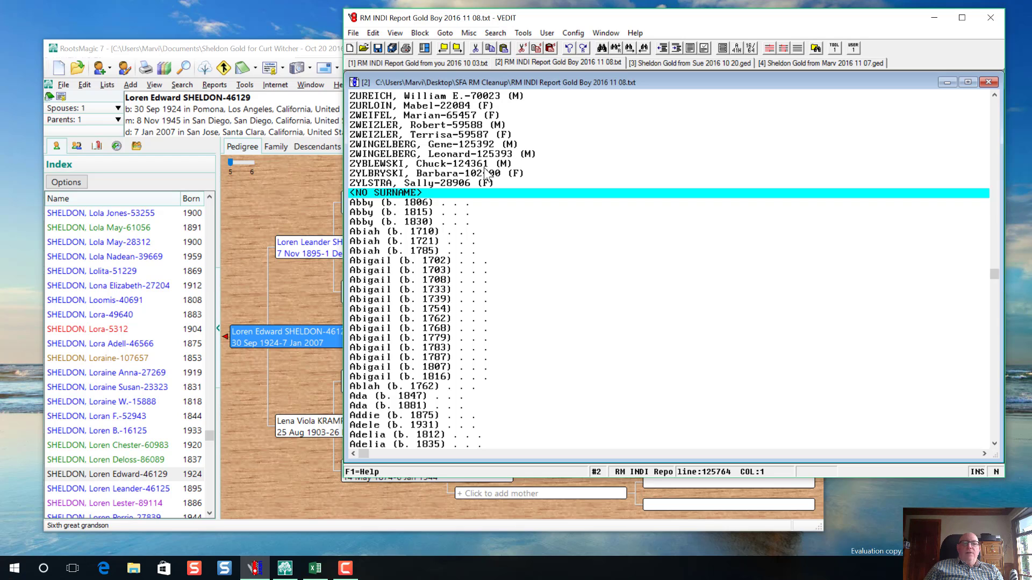
Check the last line of the 2016 11 08 report and of the 2016 10 03 report.
{"action": "key", "text": "ctrl+End"}
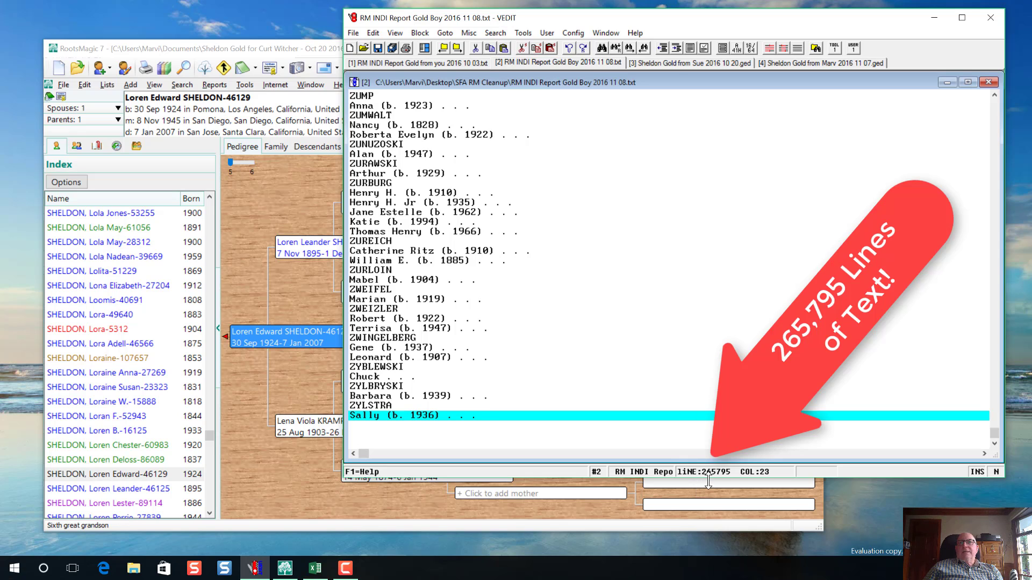
{"action": "left_click", "coordinate": [608, 33]}
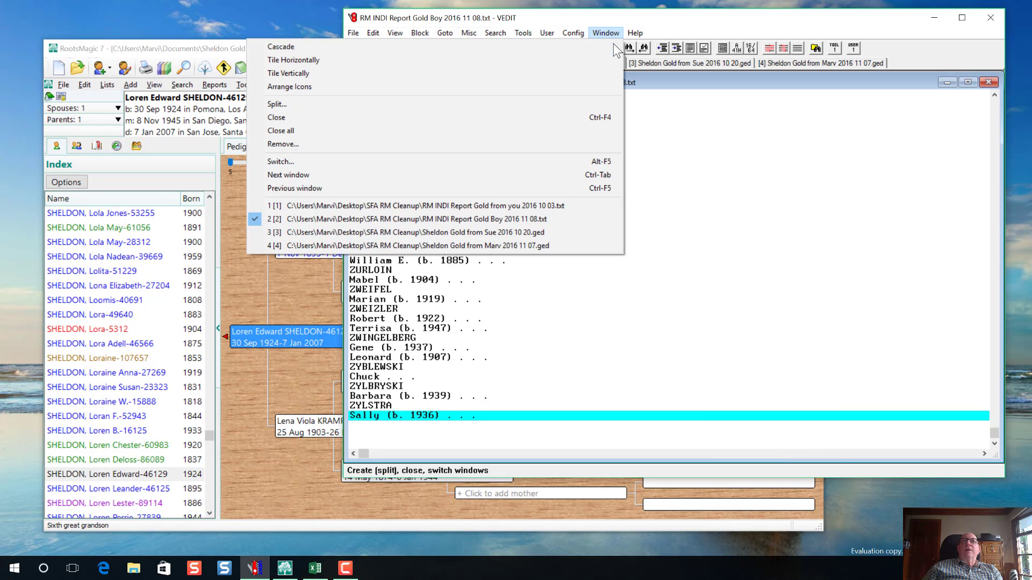
{"action": "left_click", "coordinate": [561, 206]}
{"action": "left_click", "coordinate": [563, 115]}
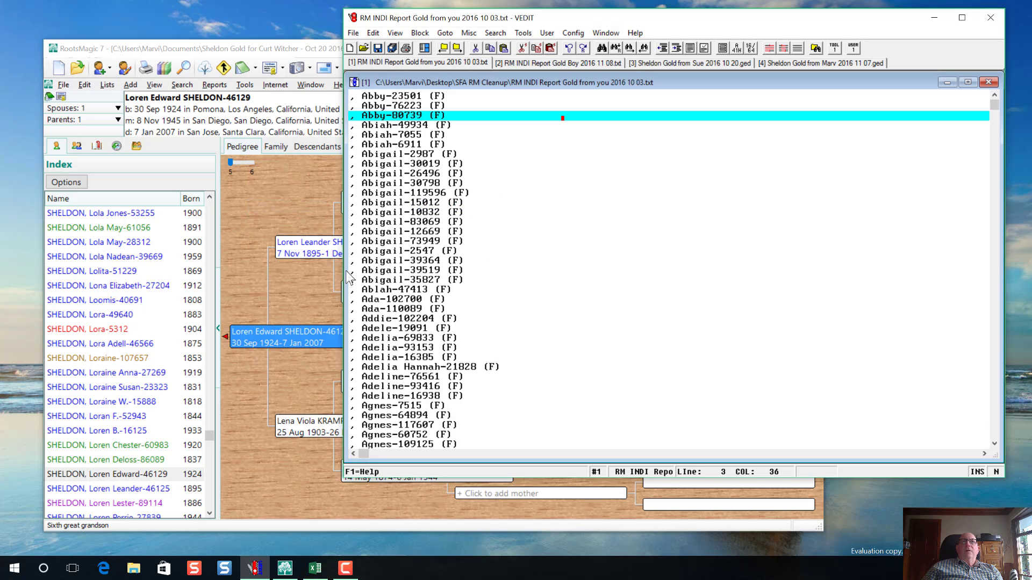
{"action": "key", "text": "ctrl+End"}
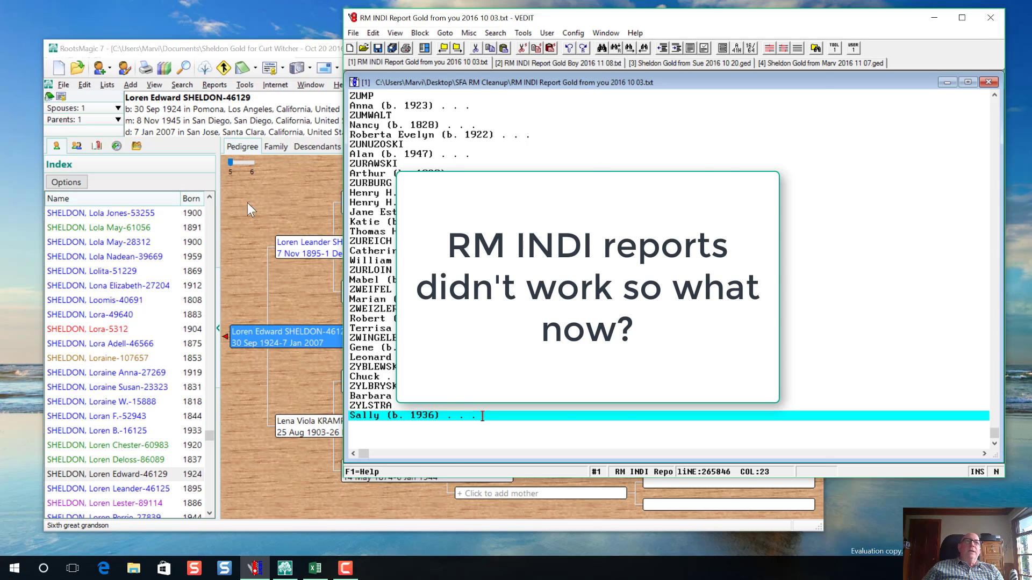
Switch to RootsMagic and close the program.
{"action": "left_click", "coordinate": [263, 199]}
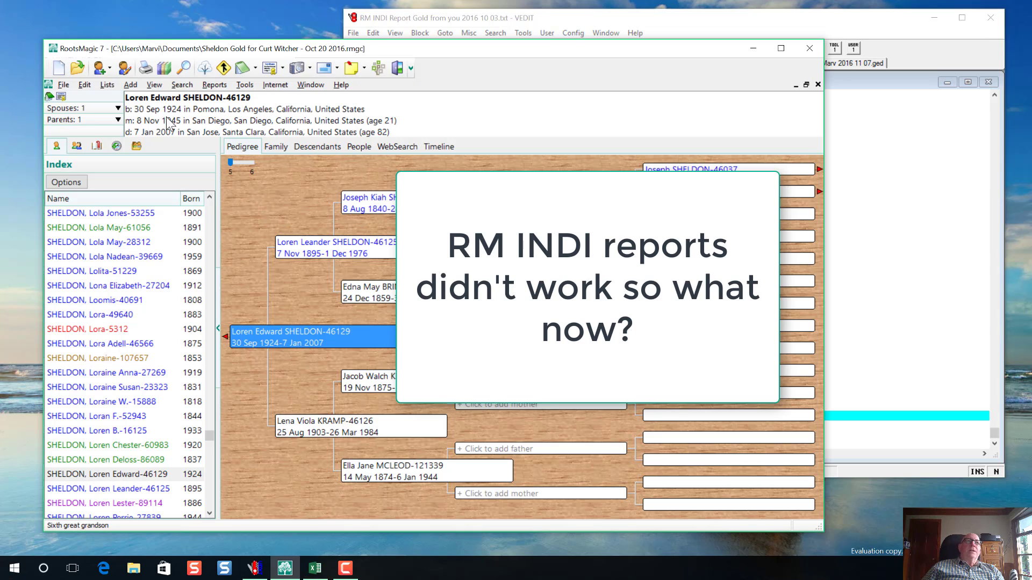
{"action": "left_click", "coordinate": [73, 87]}
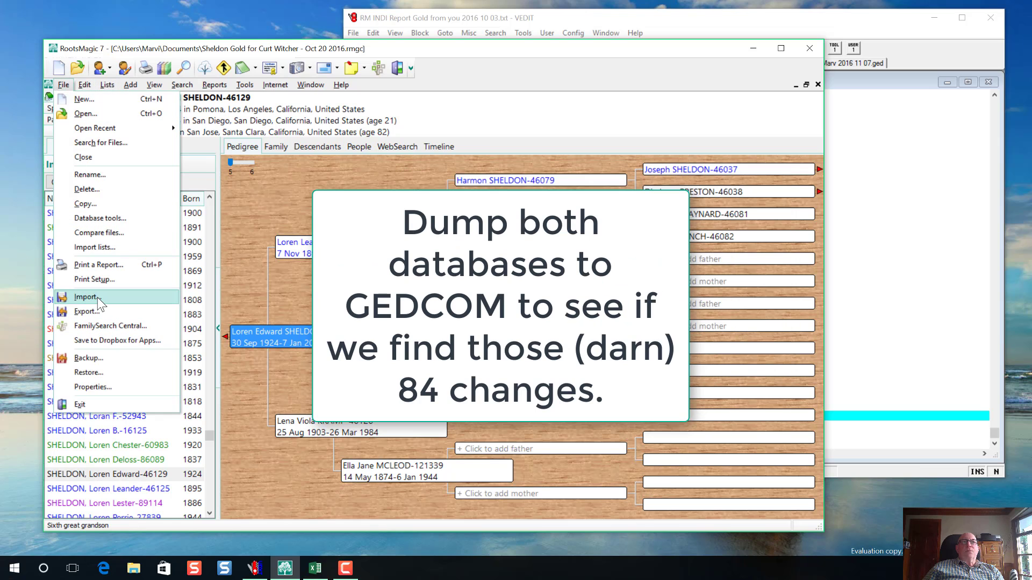
{"action": "left_click", "coordinate": [809, 50]}
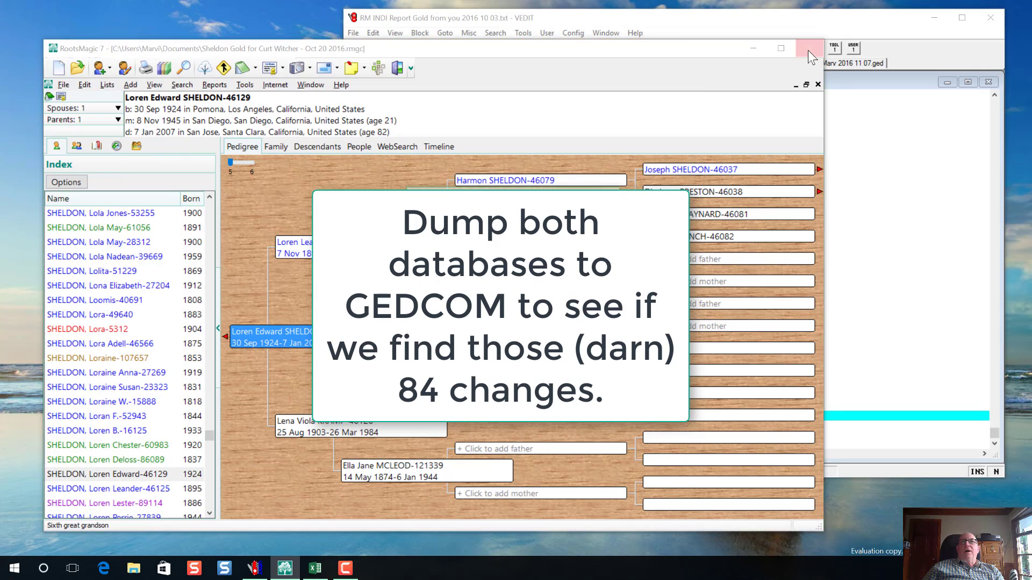
{"action": "left_click", "coordinate": [809, 50]}
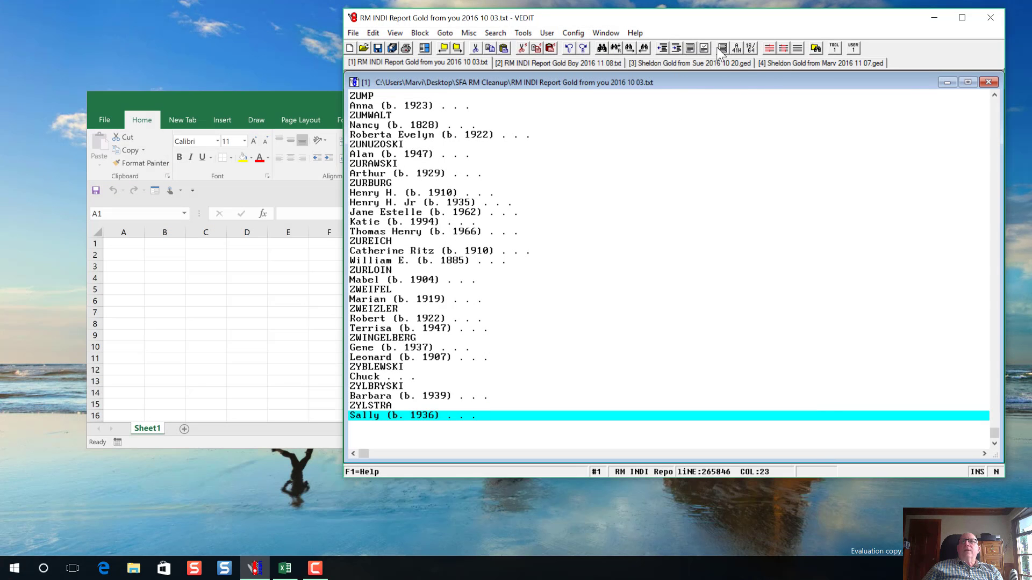
Examine the start and end of the 2016 10 20 GEDCOM file, and display the 2016 11 07 GEDCOM file.
{"action": "left_click", "coordinate": [605, 33]}
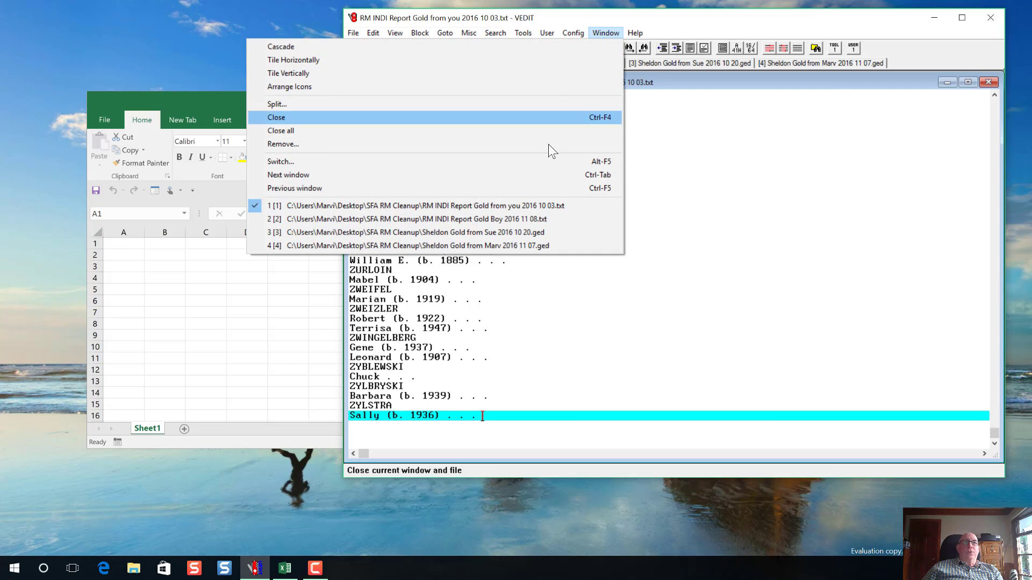
{"action": "left_click", "coordinate": [466, 233]}
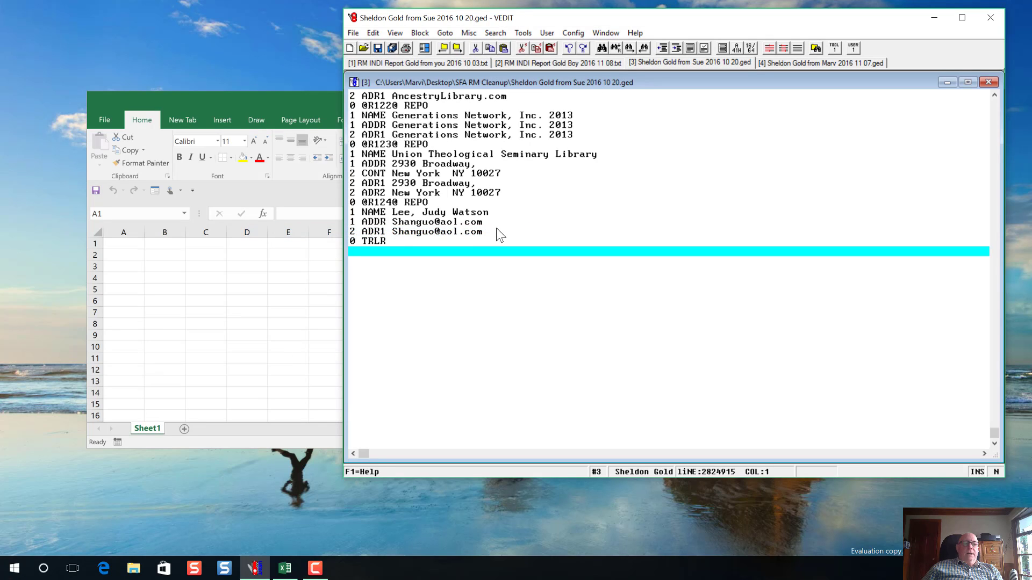
{"action": "key", "text": "ctrl+Home"}
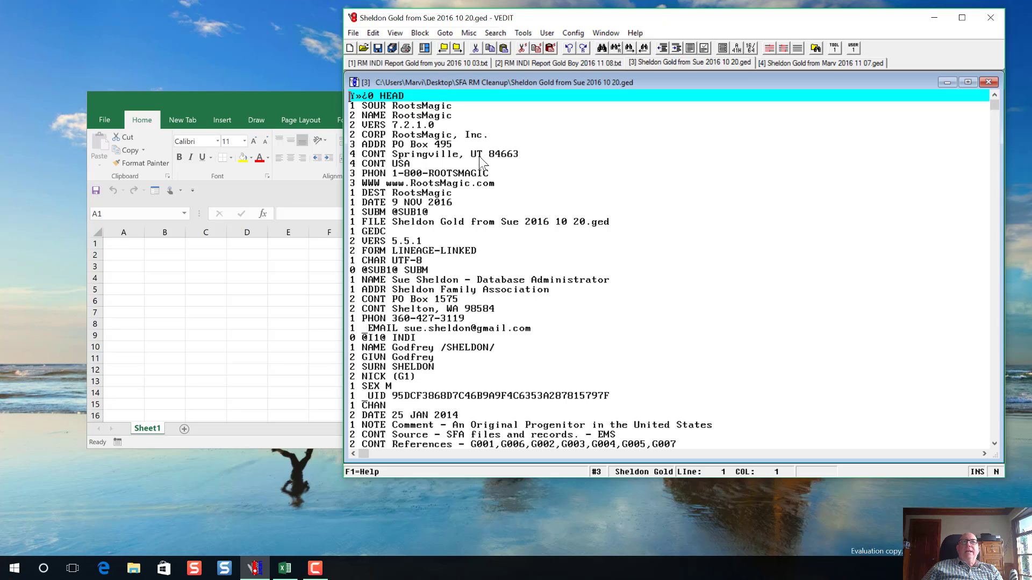
{"action": "key", "text": "ctrl+End"}
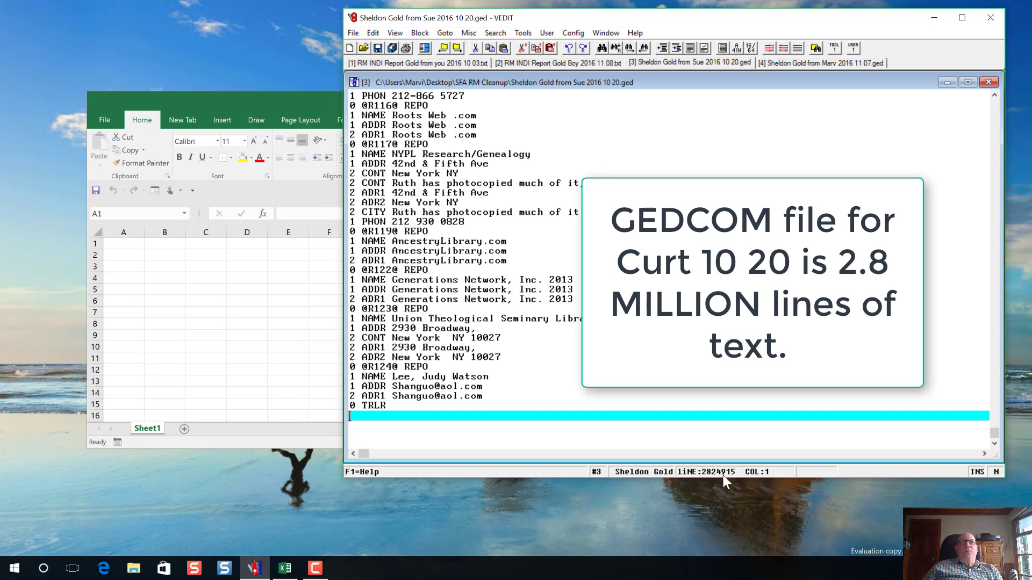
{"action": "left_click", "coordinate": [613, 35]}
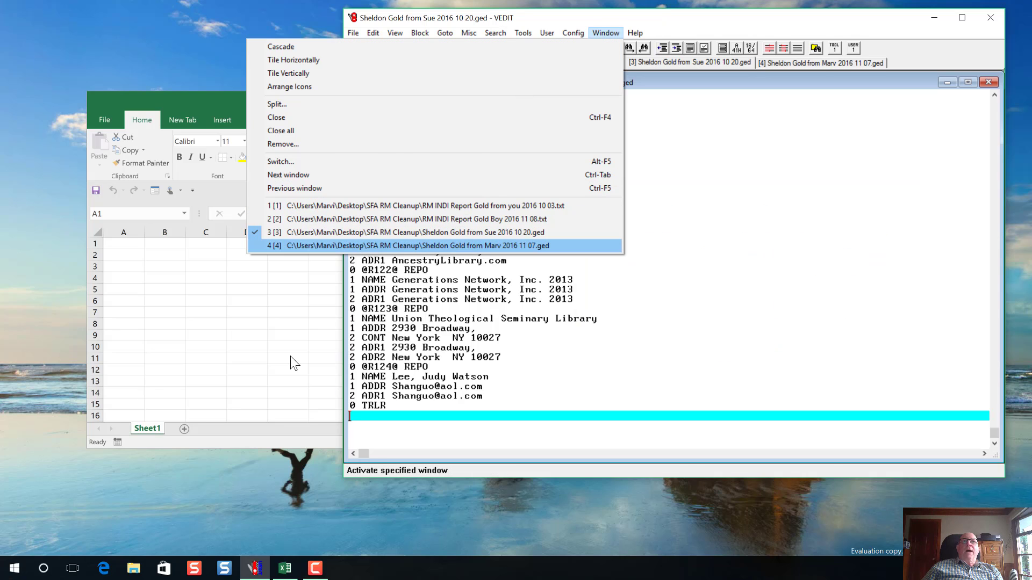
{"action": "left_click", "coordinate": [479, 246]}
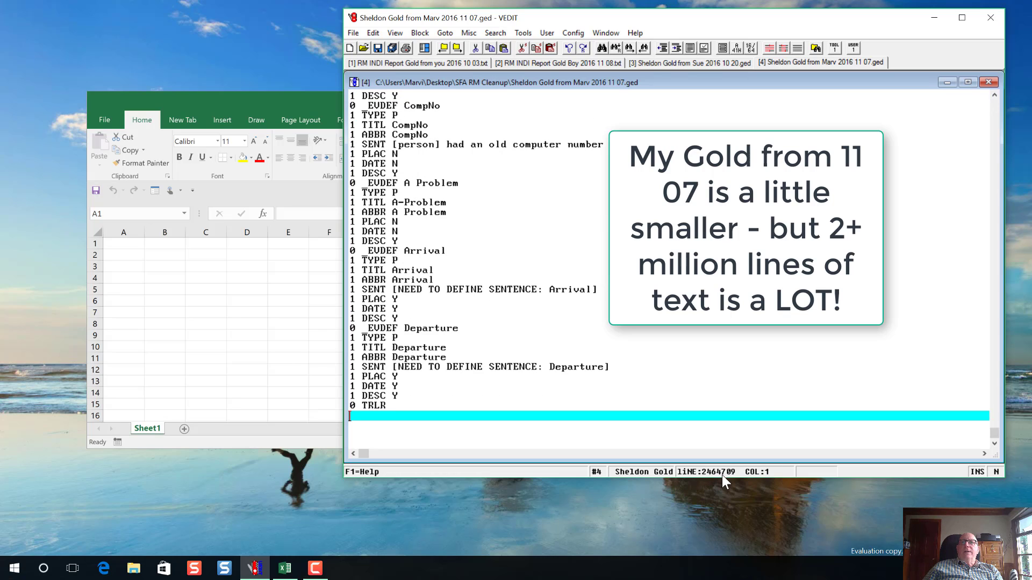
Switch to Excel and create a query from the text of the 2016 10 20 GEDCOM file, opening it for editing.
{"action": "left_click", "coordinate": [276, 103]}
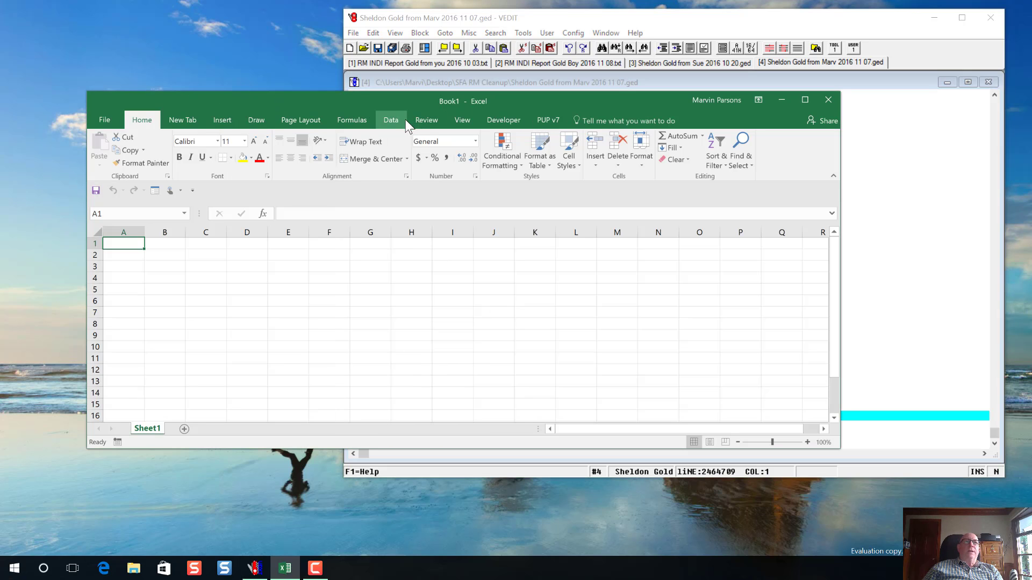
{"action": "left_click_drag", "start_coordinate": [535, 104], "coordinate": [511, 96]}
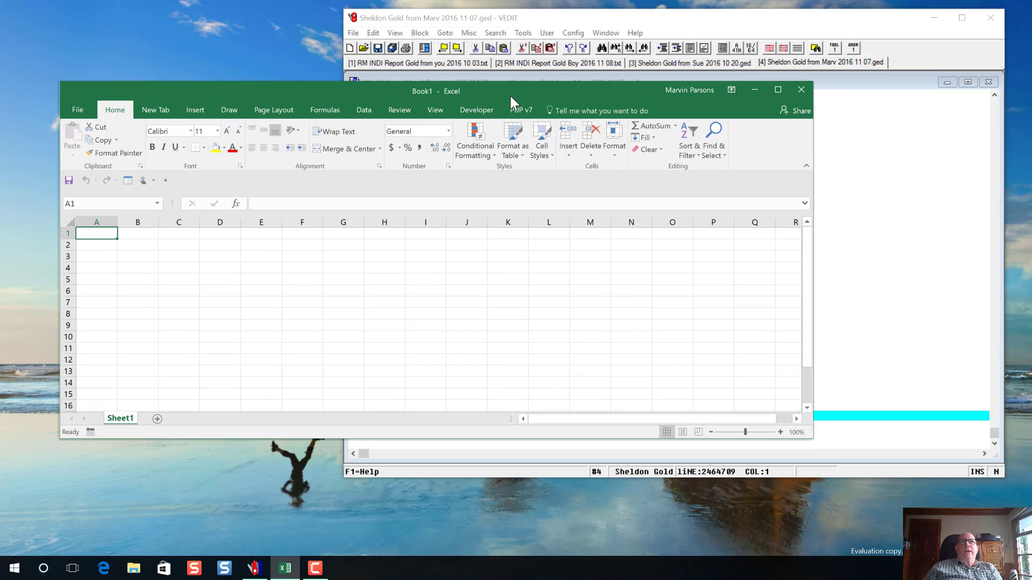
{"action": "left_click", "coordinate": [366, 111]}
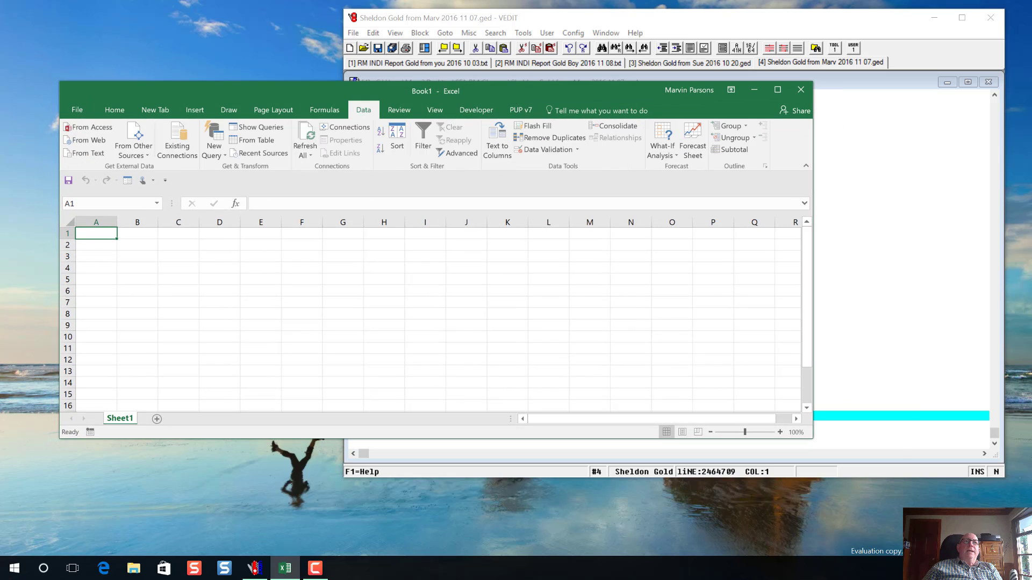
{"action": "left_click", "coordinate": [220, 153]}
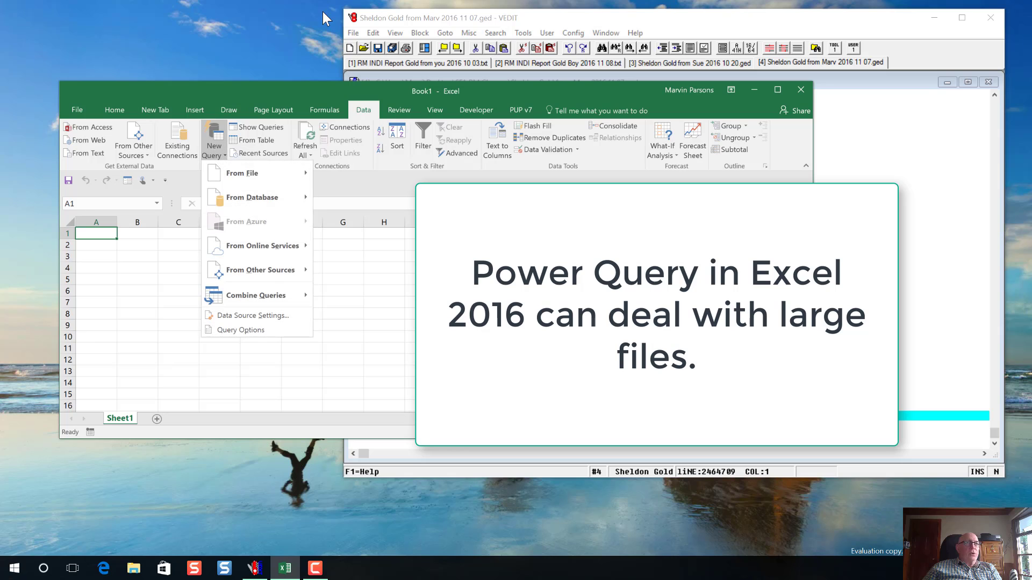
{"action": "mouse_move", "coordinate": [230, 174]}
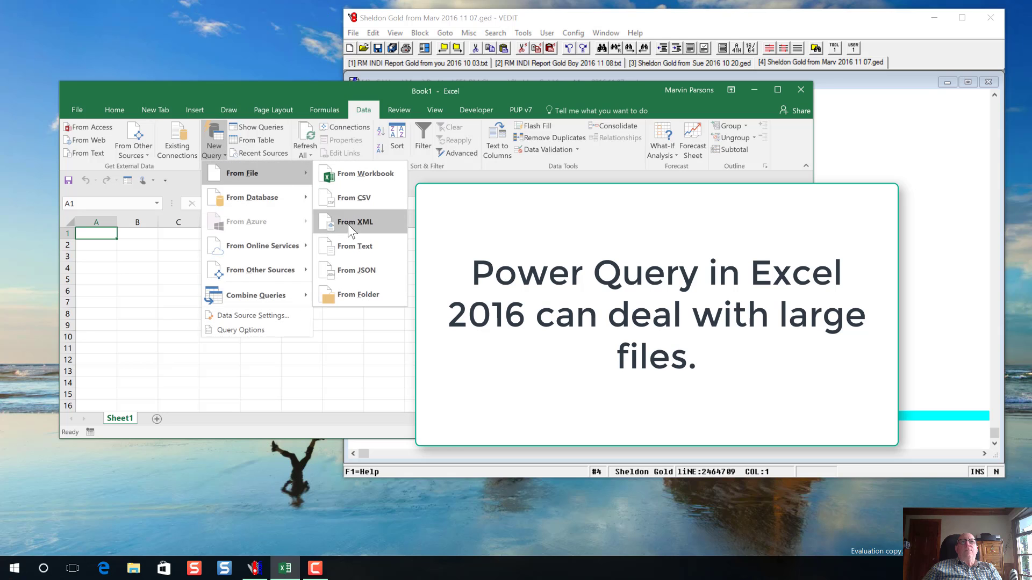
{"action": "left_click", "coordinate": [353, 246]}
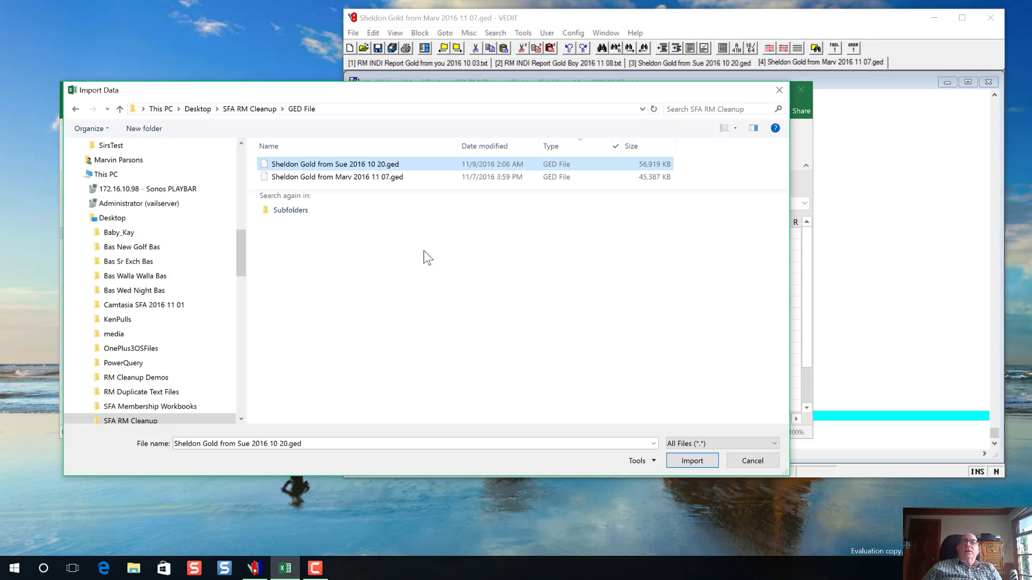
{"action": "left_click", "coordinate": [695, 458]}
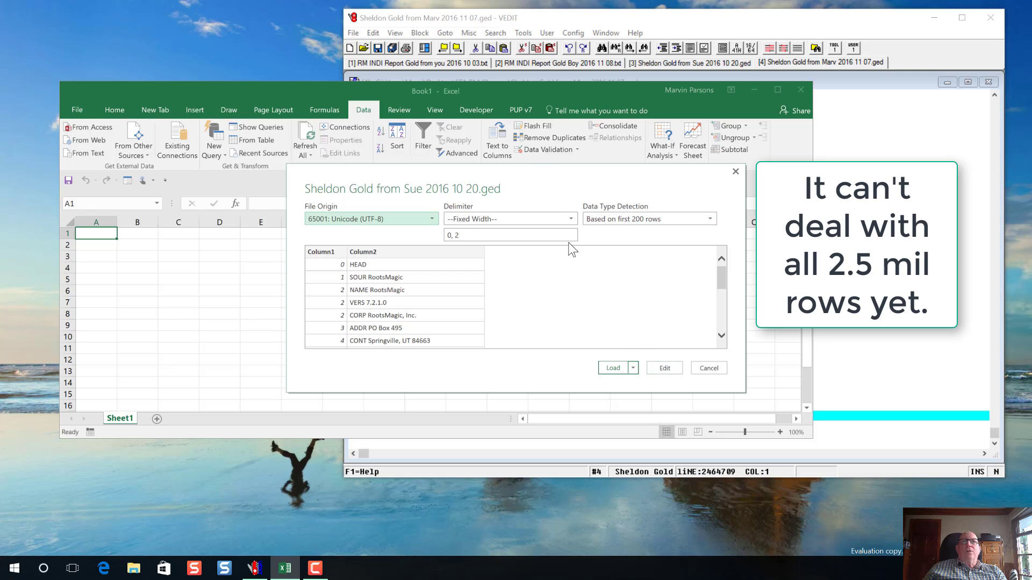
{"action": "left_click", "coordinate": [666, 368]}
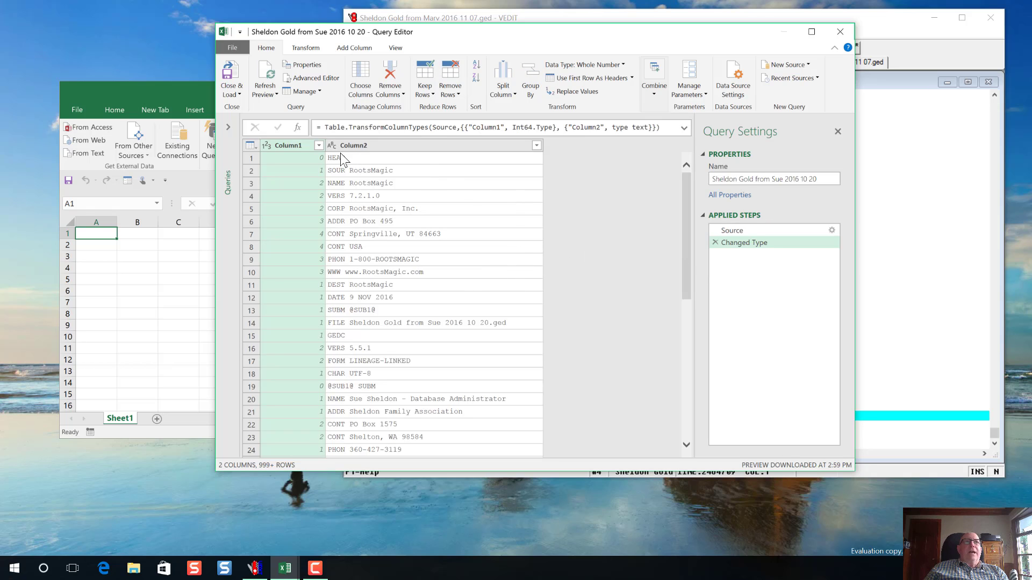
Filter Column1 to keep only the rows with 0, and remove Column1 from the query.
{"action": "left_click", "coordinate": [318, 146]}
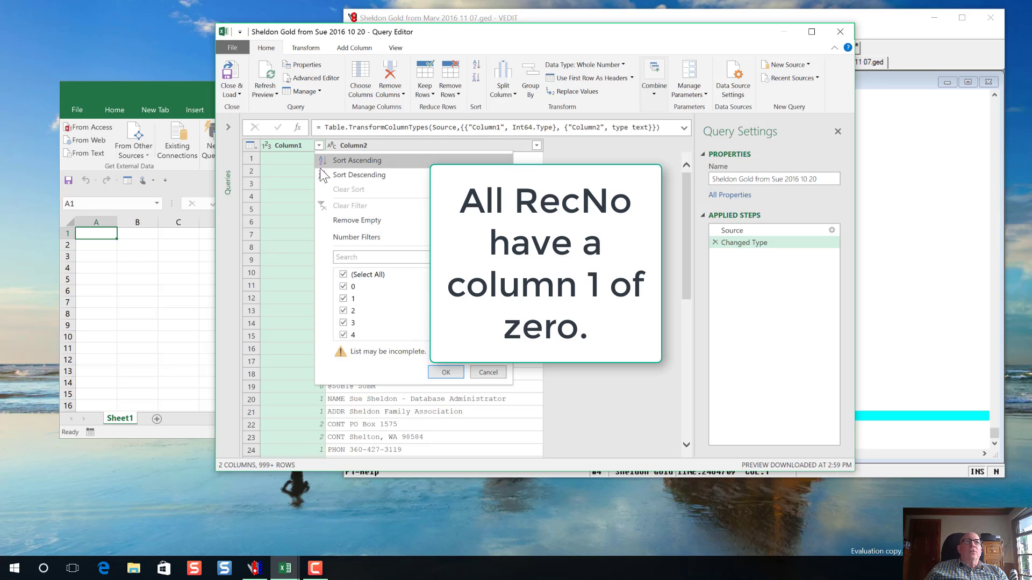
{"action": "left_click", "coordinate": [344, 275]}
{"action": "left_click", "coordinate": [343, 286]}
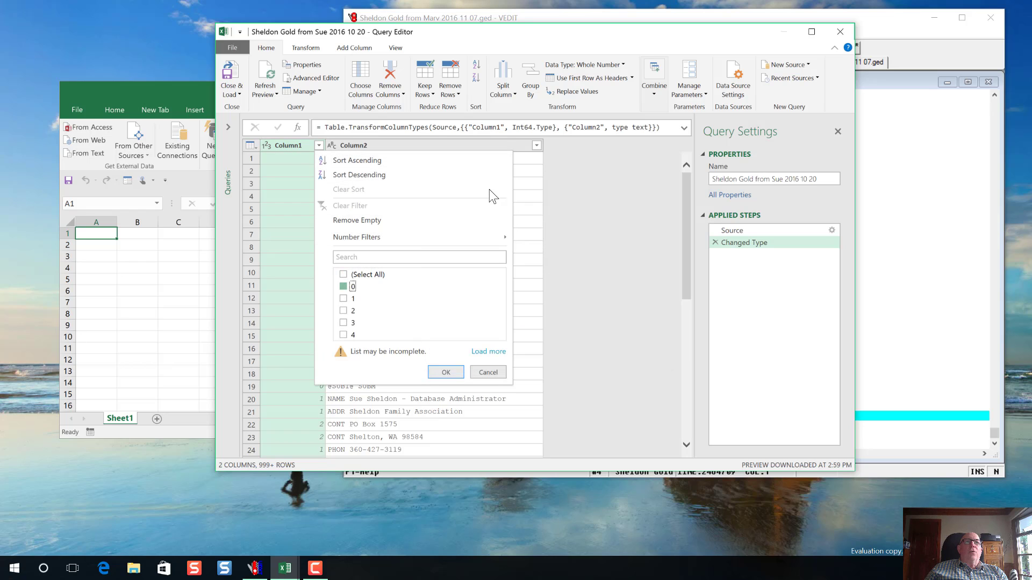
{"action": "left_click", "coordinate": [447, 373]}
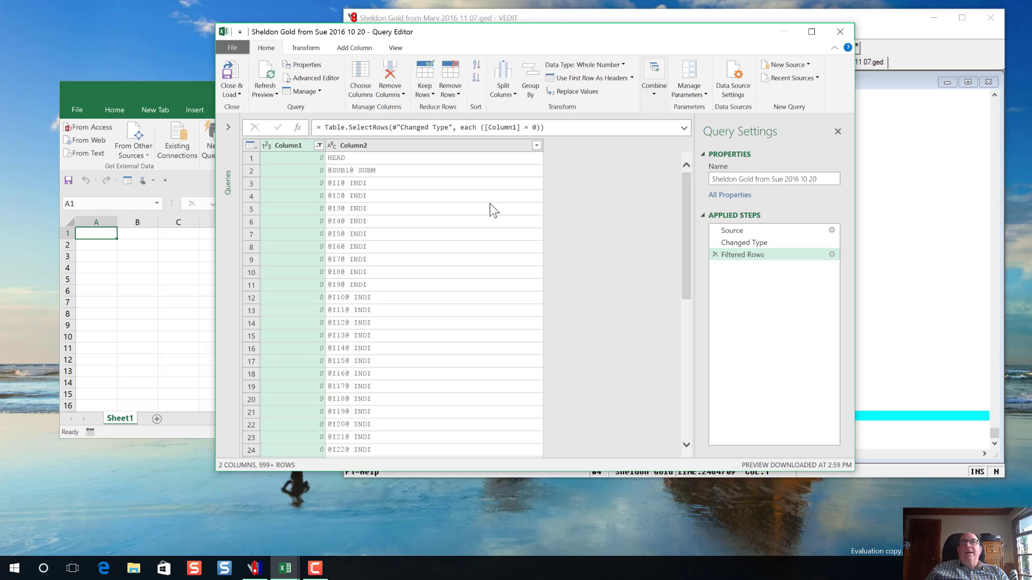
{"action": "right_click", "coordinate": [289, 148]}
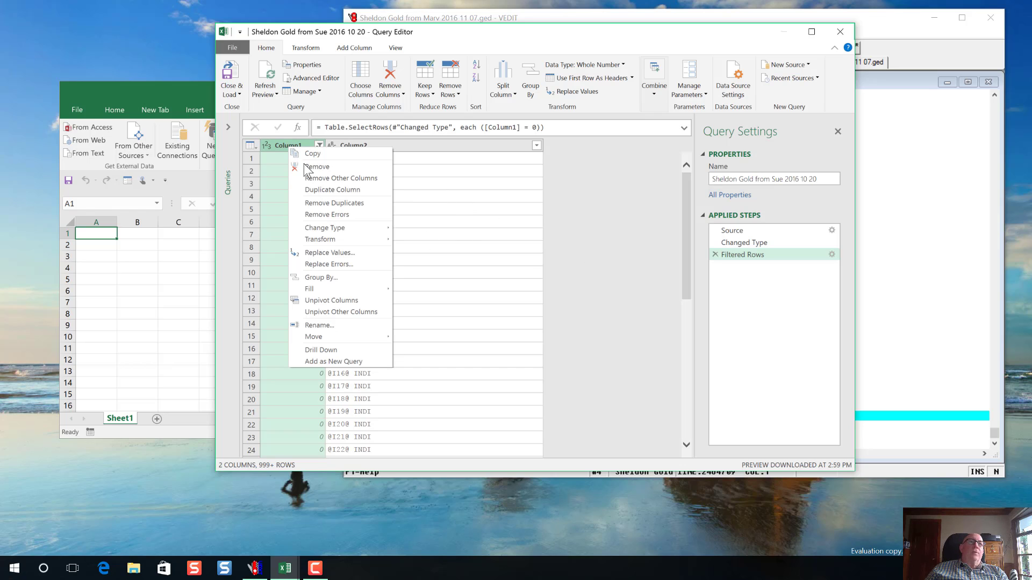
{"action": "left_click", "coordinate": [317, 166]}
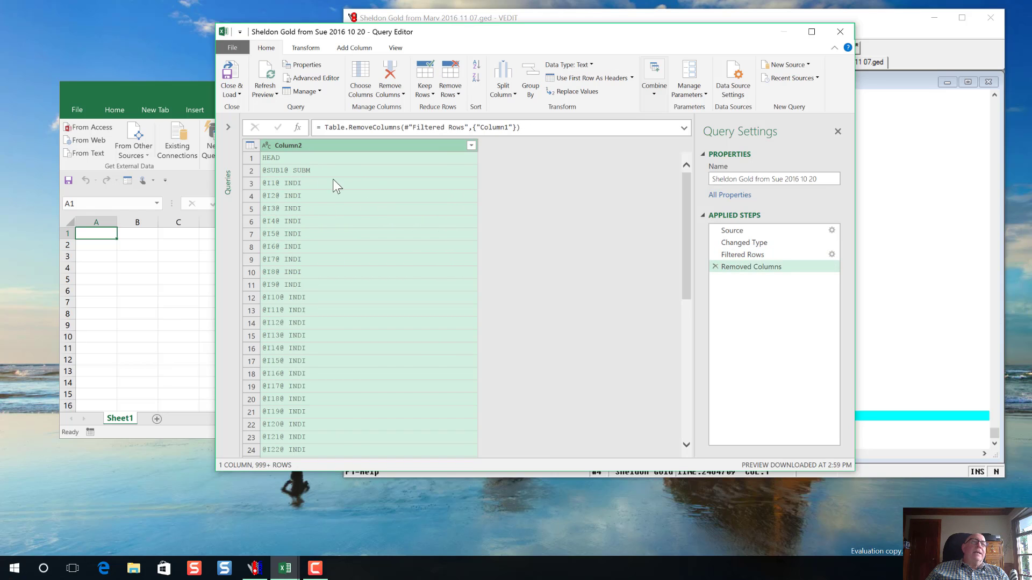
Split Column2 by the Space delimiter at its left-most occurrence.
{"action": "right_click", "coordinate": [347, 148]}
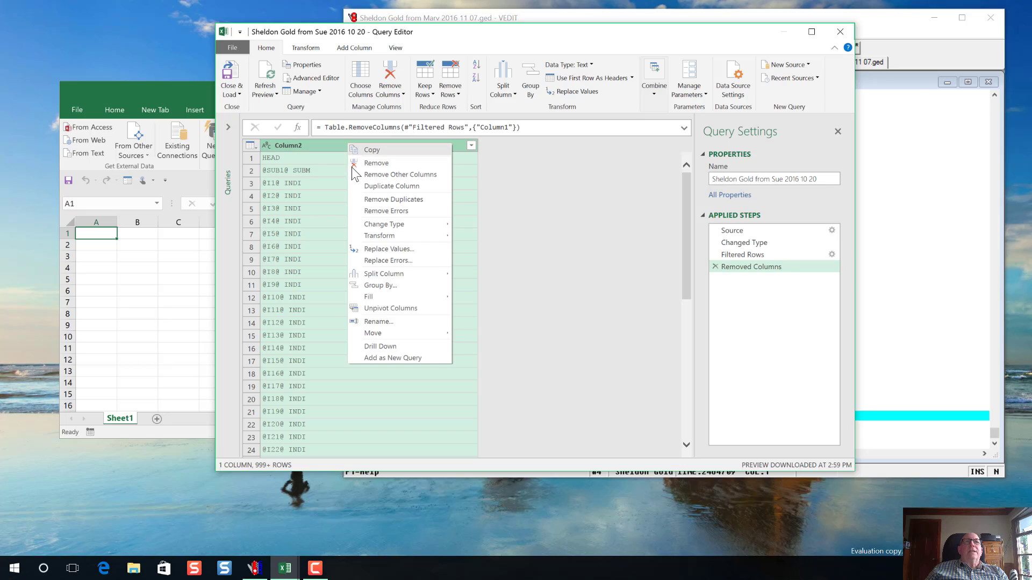
{"action": "mouse_move", "coordinate": [382, 274]}
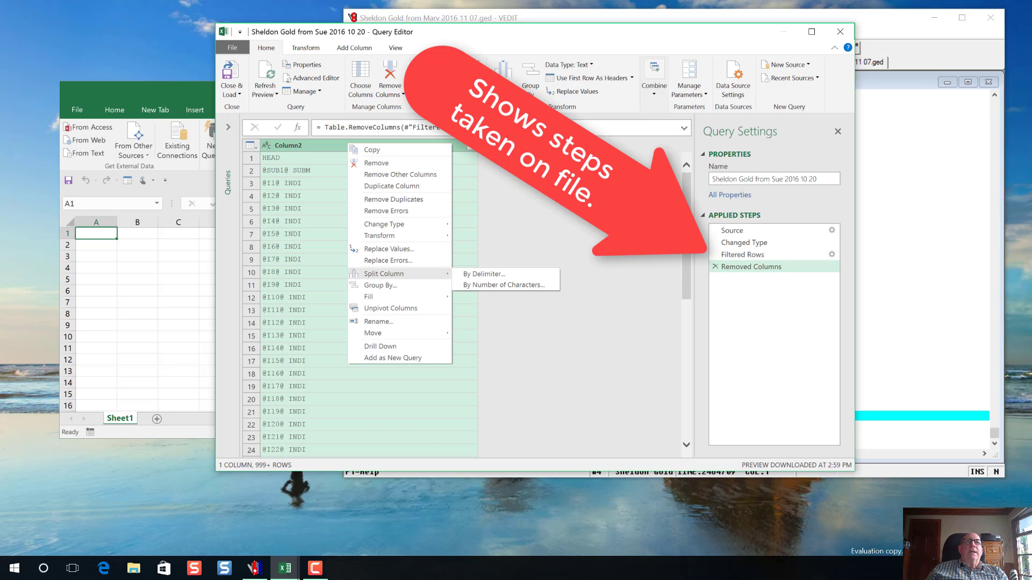
{"action": "left_click", "coordinate": [475, 273]}
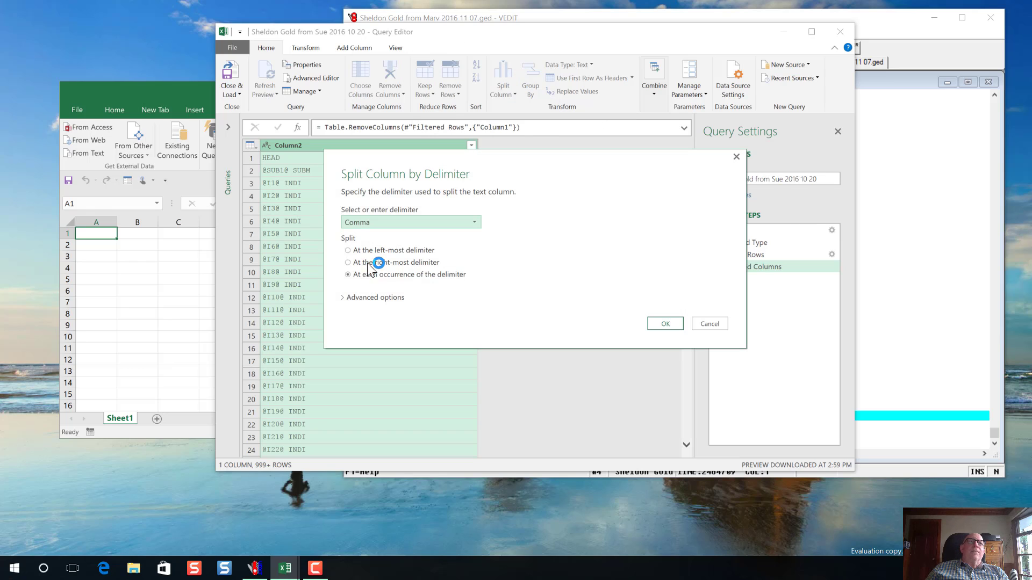
{"action": "left_click", "coordinate": [472, 224]}
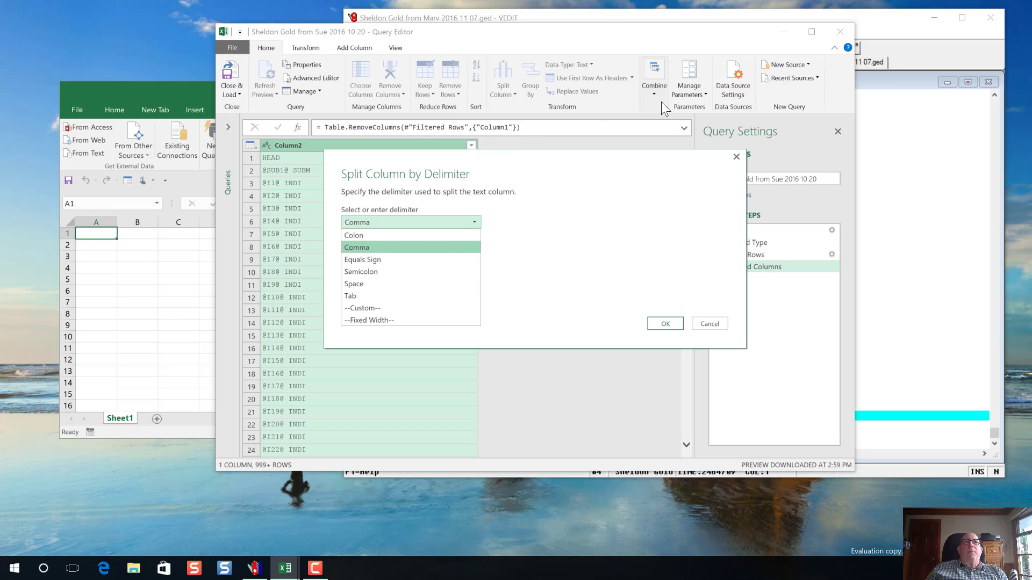
{"action": "left_click", "coordinate": [370, 288]}
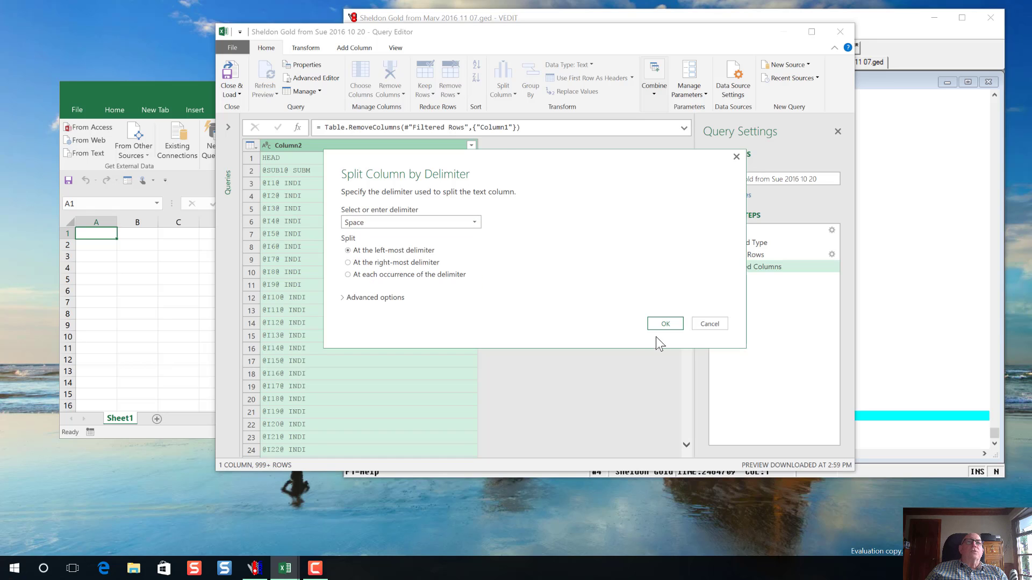
{"action": "left_click", "coordinate": [666, 323]}
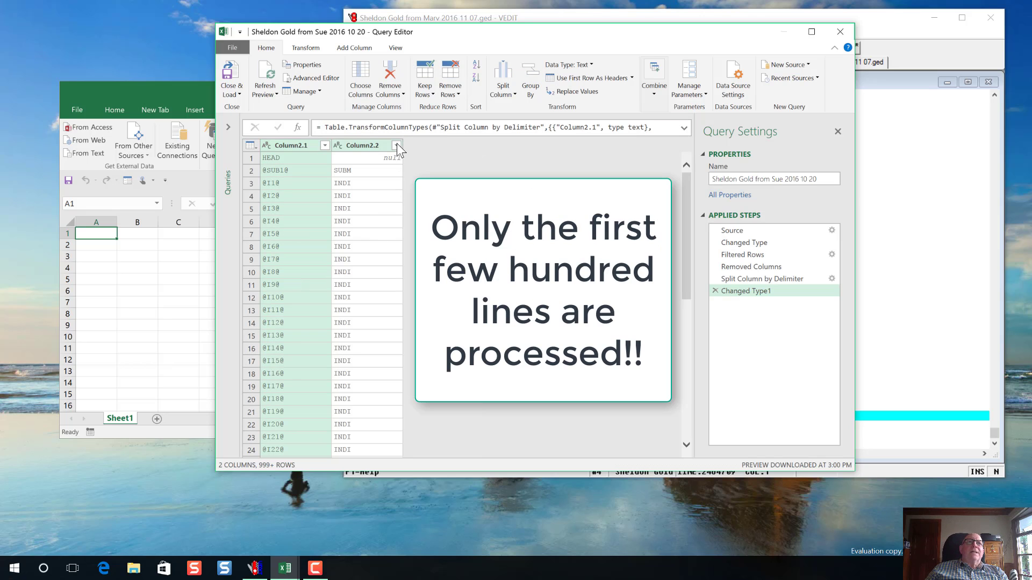
Filter Column2.2 to keep only the INDI rows, and remove Column2.2 from the query.
{"action": "left_click", "coordinate": [397, 146]}
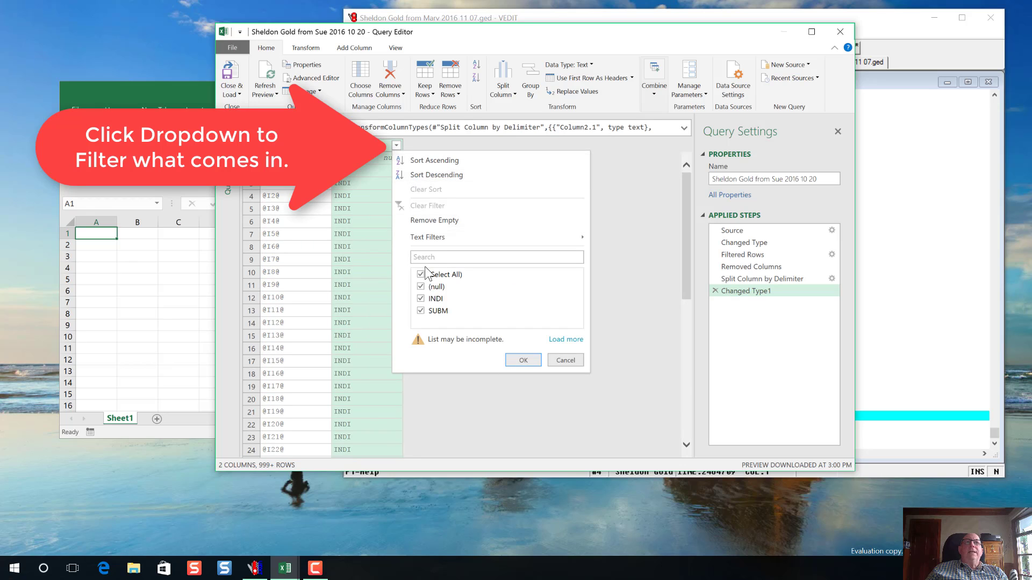
{"action": "left_click", "coordinate": [424, 274]}
{"action": "left_click", "coordinate": [421, 298]}
{"action": "left_click", "coordinate": [521, 360]}
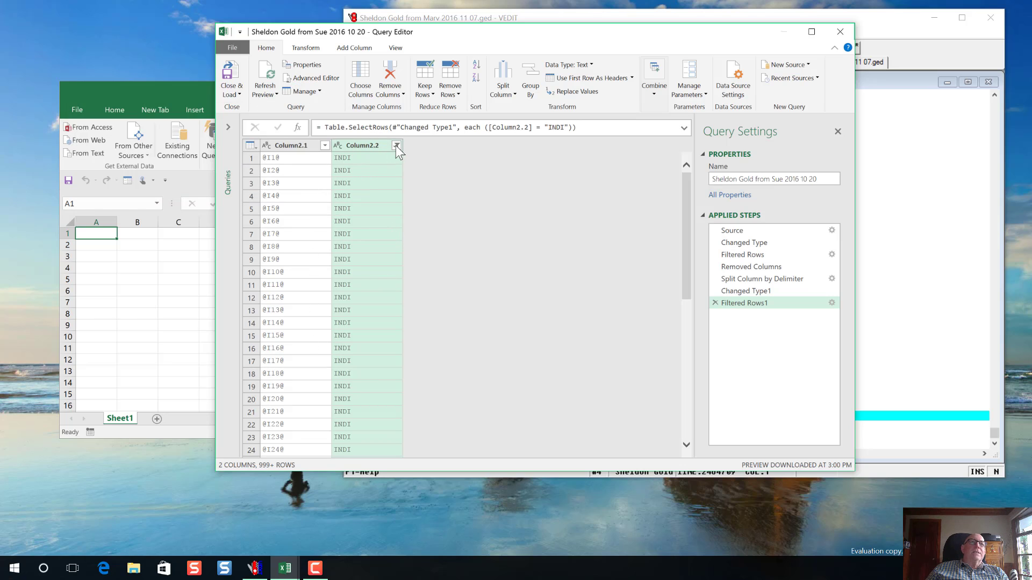
{"action": "right_click", "coordinate": [369, 149]}
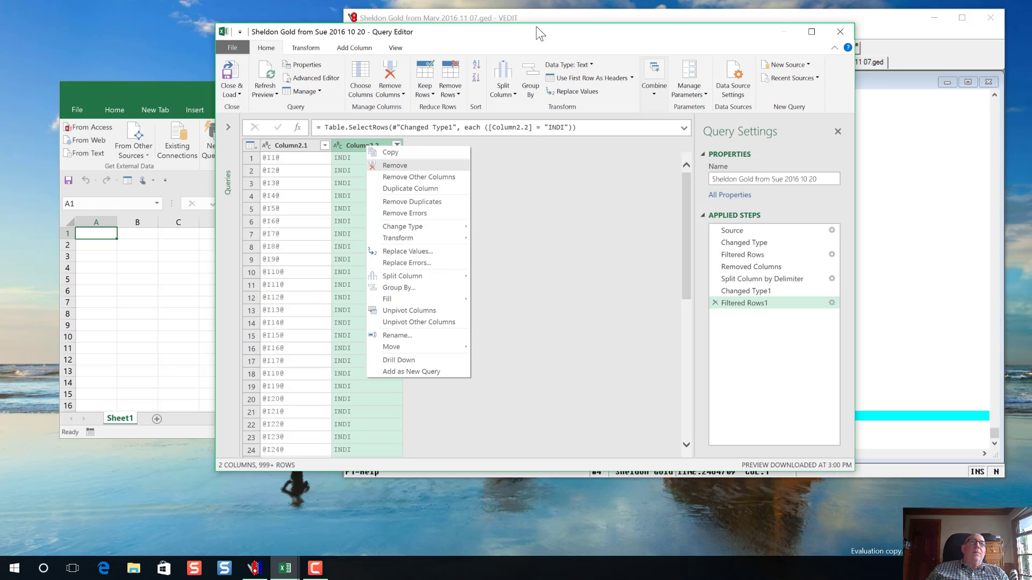
{"action": "left_click", "coordinate": [395, 166]}
Replace "@" and "I" in Column2.1 with nothing so only the record numbers are left.
{"action": "right_click", "coordinate": [295, 146]}
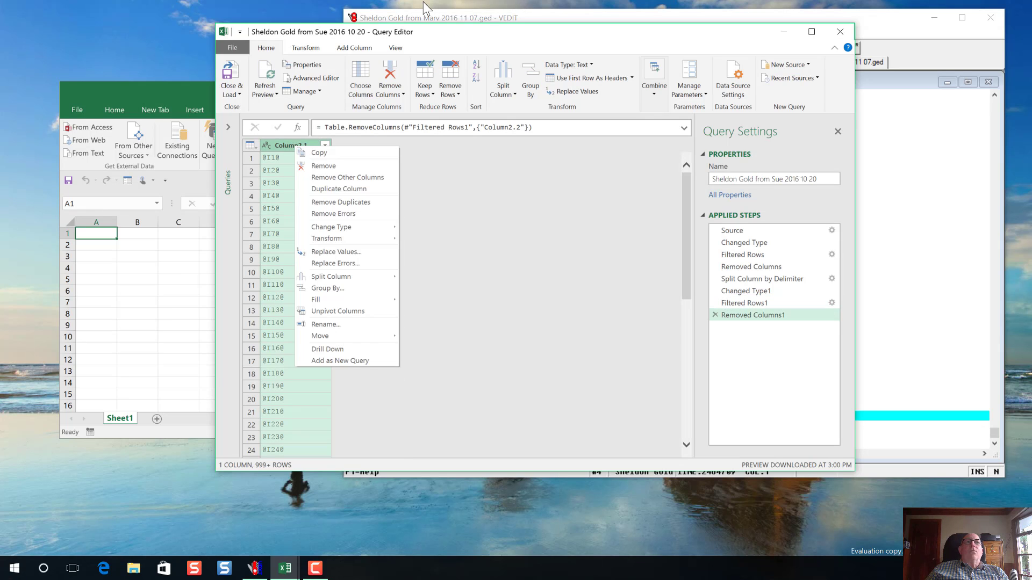
{"action": "left_click", "coordinate": [339, 253]}
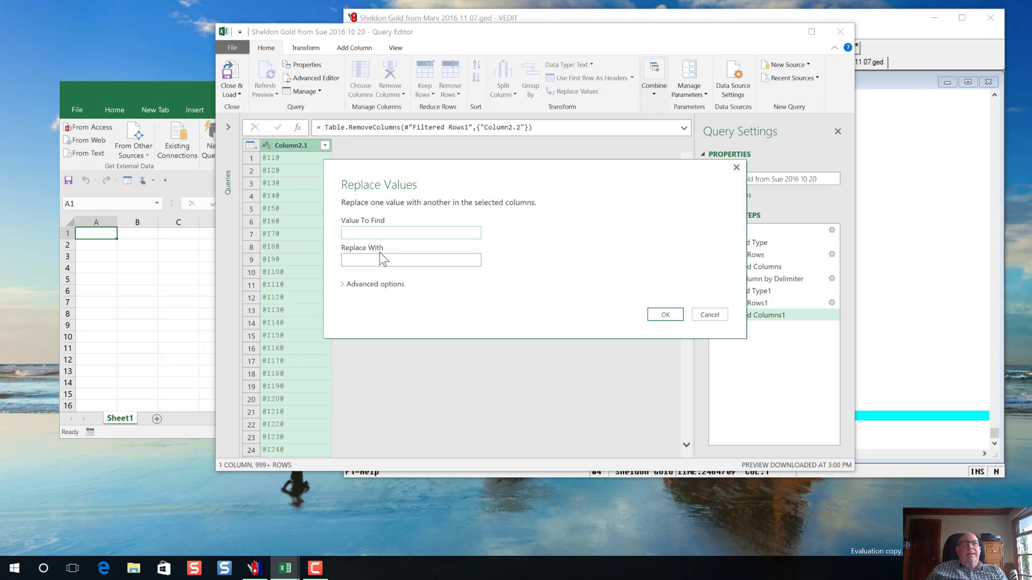
{"action": "type", "text": "@"}
{"action": "left_click", "coordinate": [652, 313]}
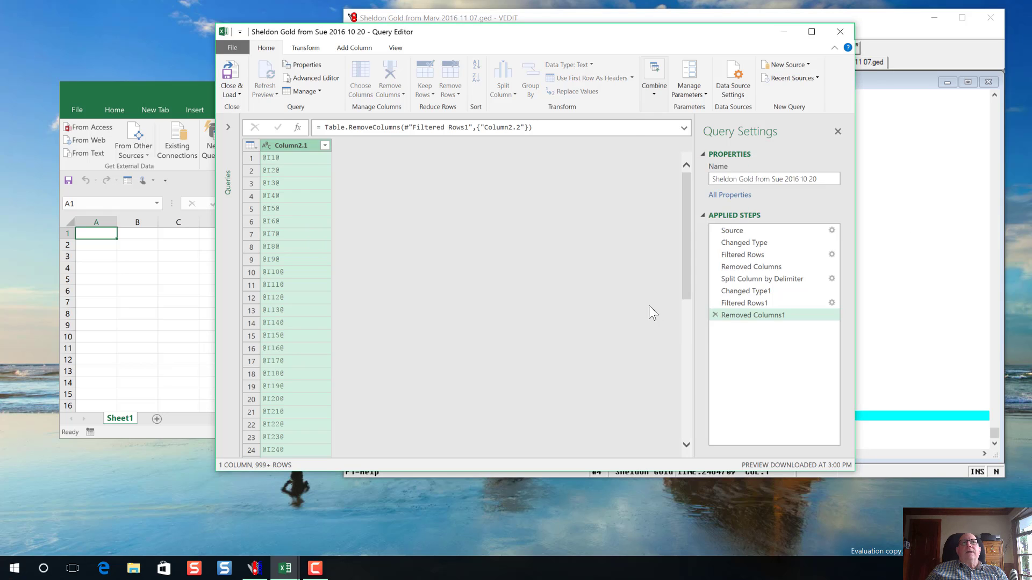
{"action": "right_click", "coordinate": [286, 144]}
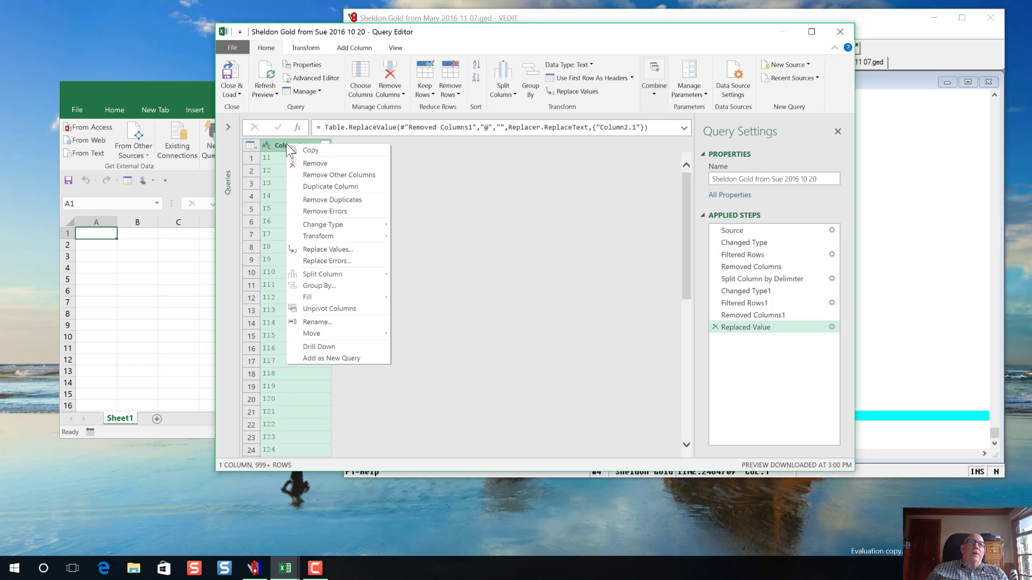
{"action": "left_click", "coordinate": [327, 249]}
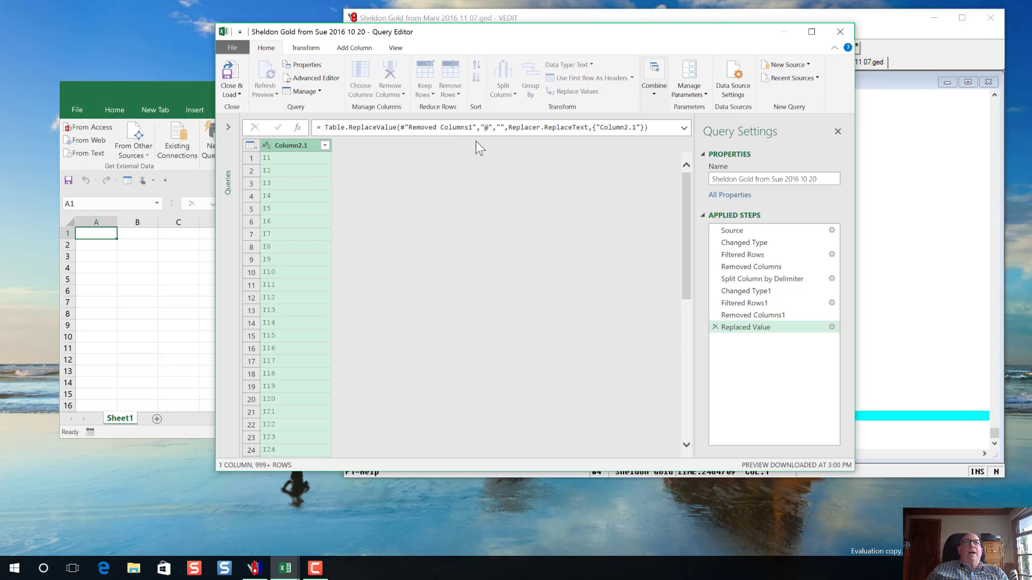
{"action": "type", "text": "I"}
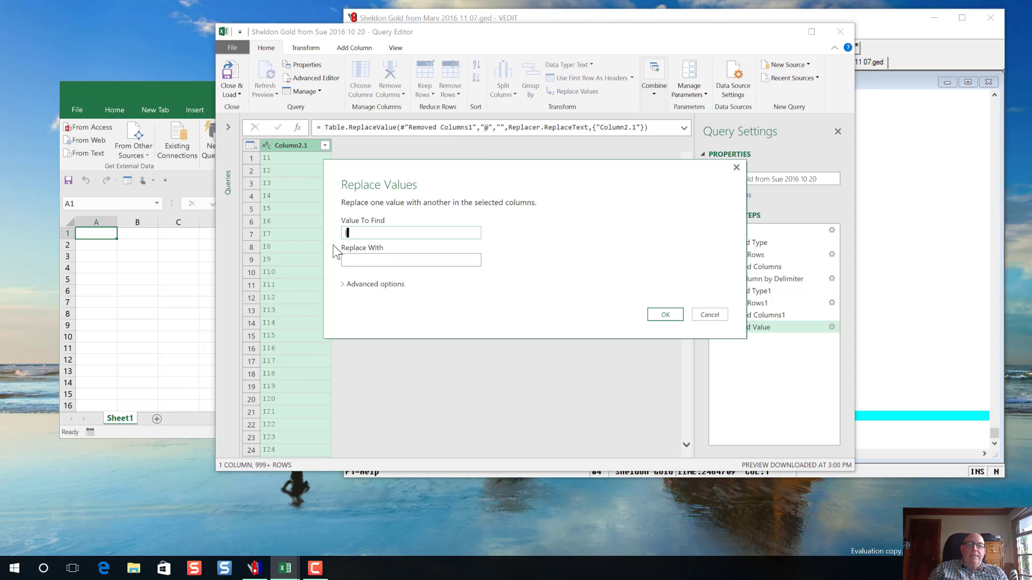
{"action": "key", "text": "Return"}
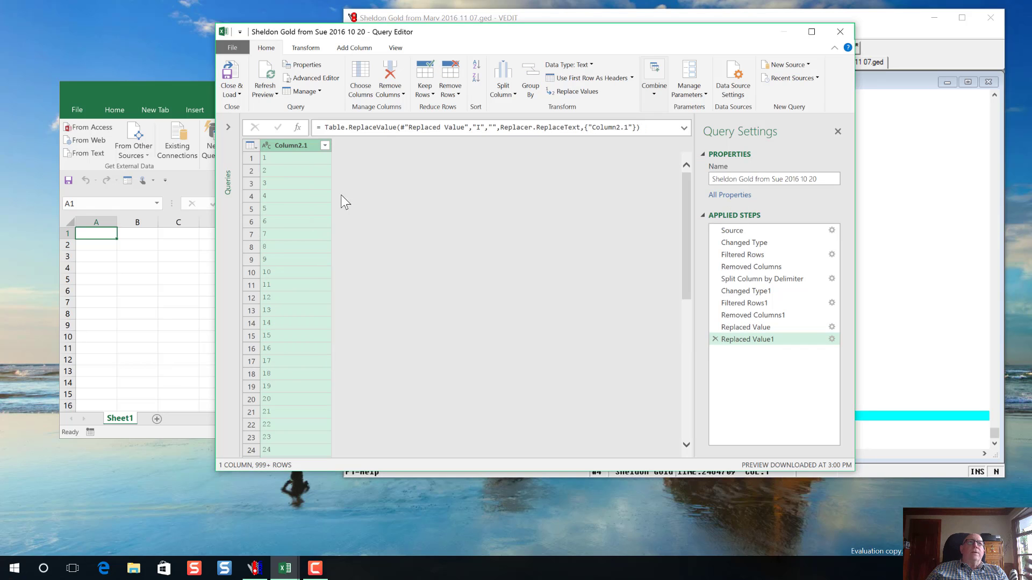
Change the data type of Column2.1 to Whole Number.
{"action": "right_click", "coordinate": [295, 146]}
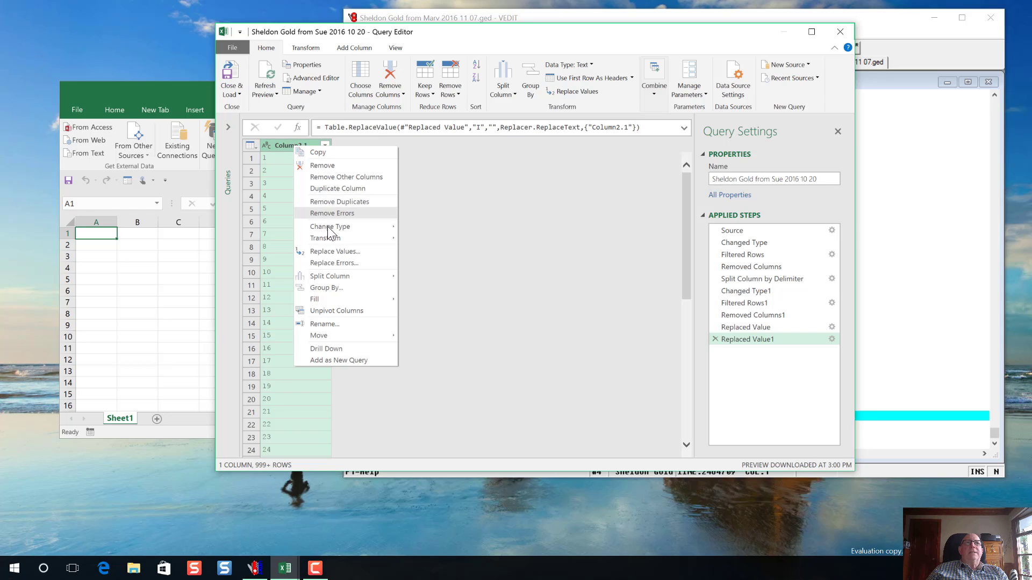
{"action": "mouse_move", "coordinate": [339, 227]}
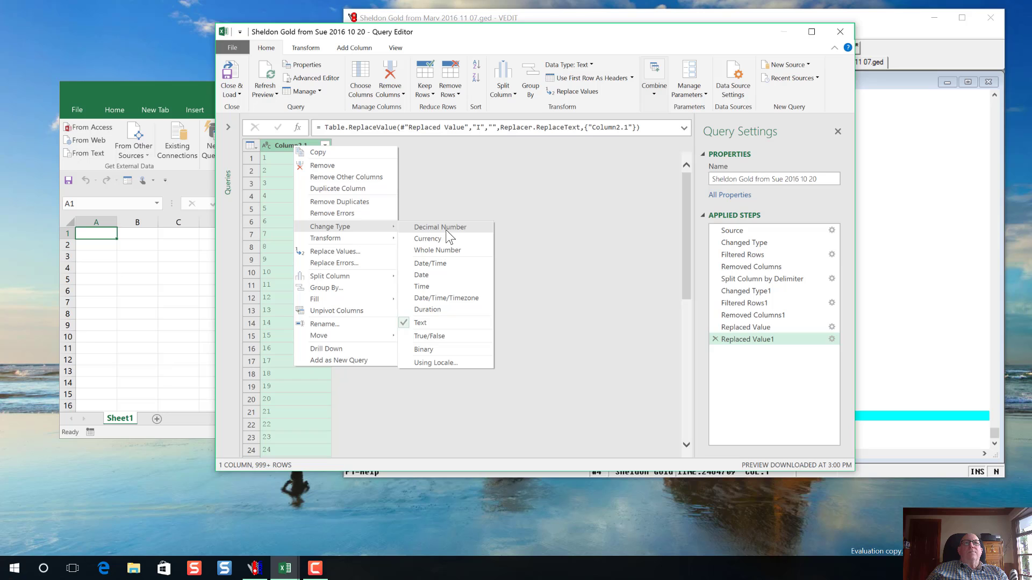
{"action": "left_click", "coordinate": [438, 251]}
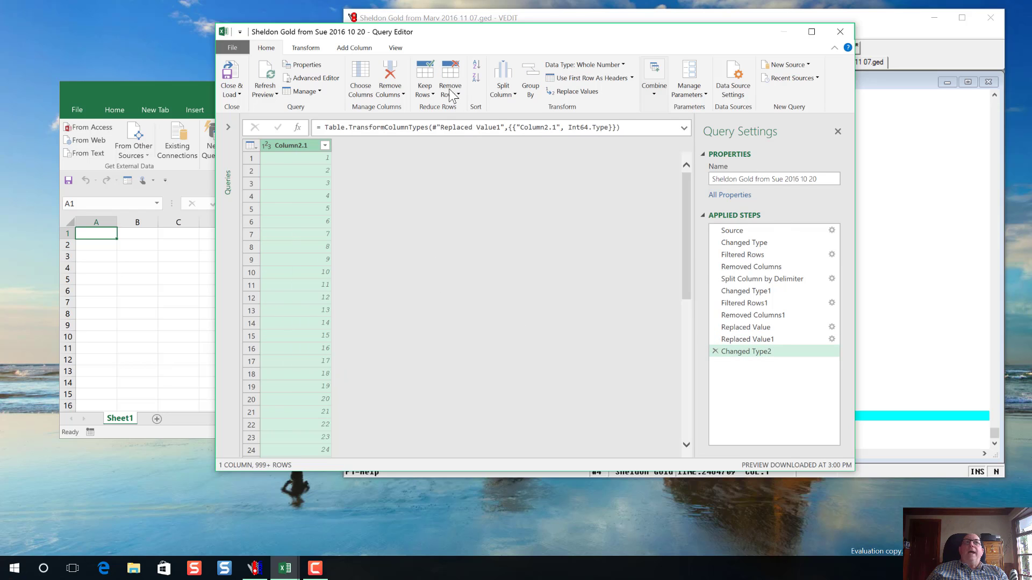
Load the query result as a table into the existing worksheet at $A$1 and refresh the query.
{"action": "left_click_drag", "start_coordinate": [483, 32], "coordinate": [544, 41]}
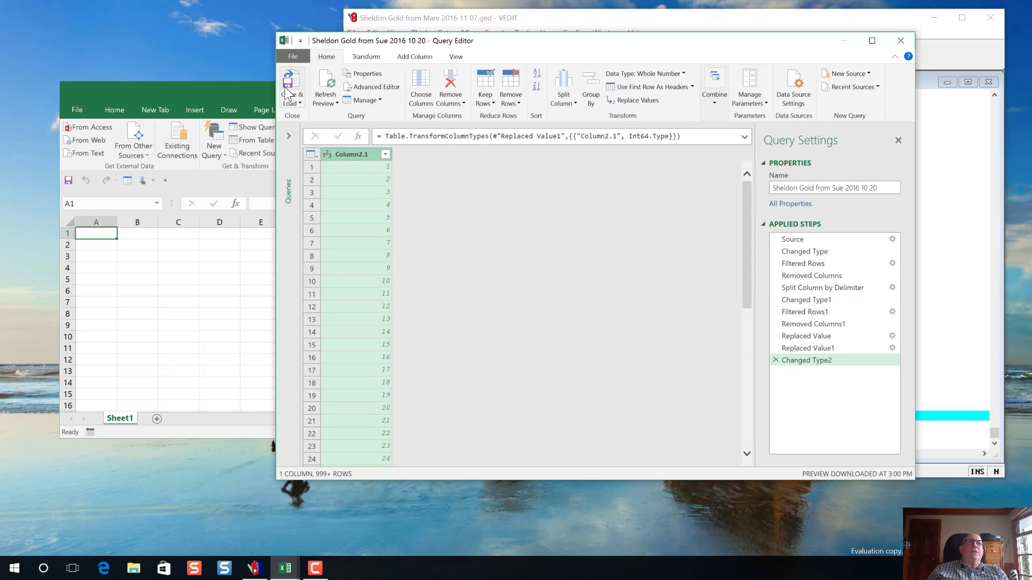
{"action": "left_click", "coordinate": [291, 101]}
{"action": "left_click", "coordinate": [288, 115]}
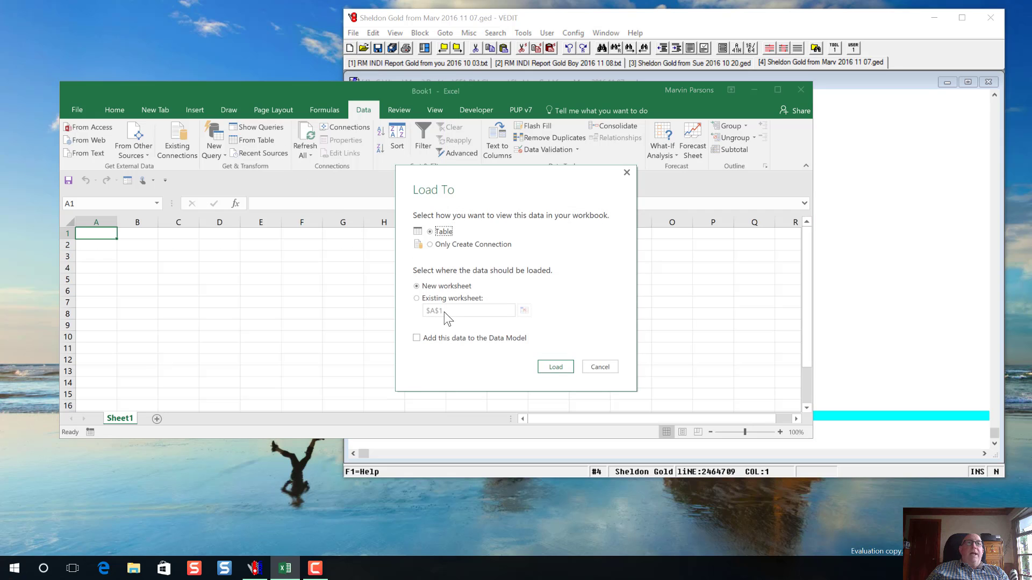
{"action": "left_click", "coordinate": [417, 298]}
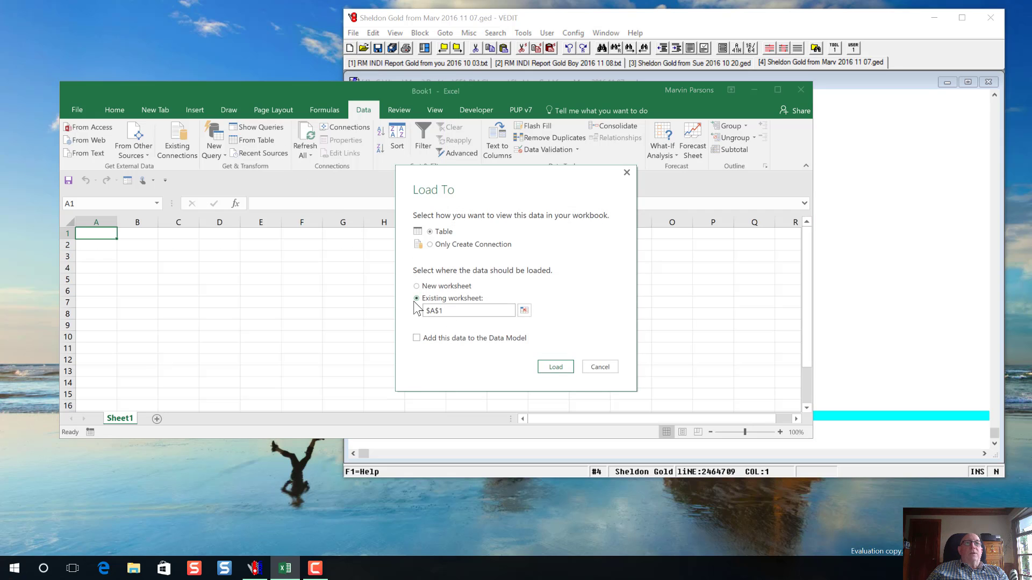
{"action": "left_click", "coordinate": [565, 369]}
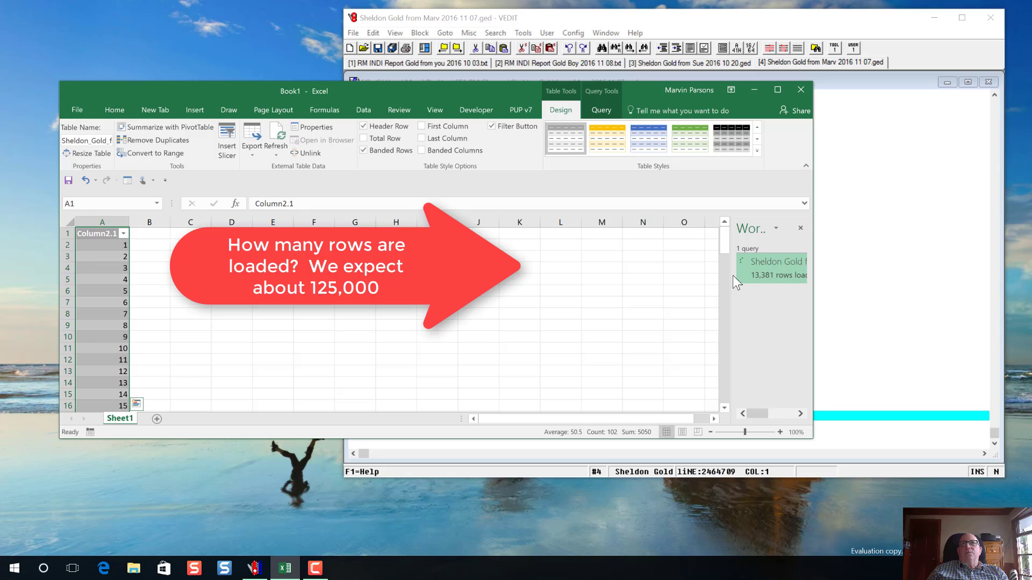
{"action": "left_click_drag", "start_coordinate": [731, 275], "coordinate": [566, 285]}
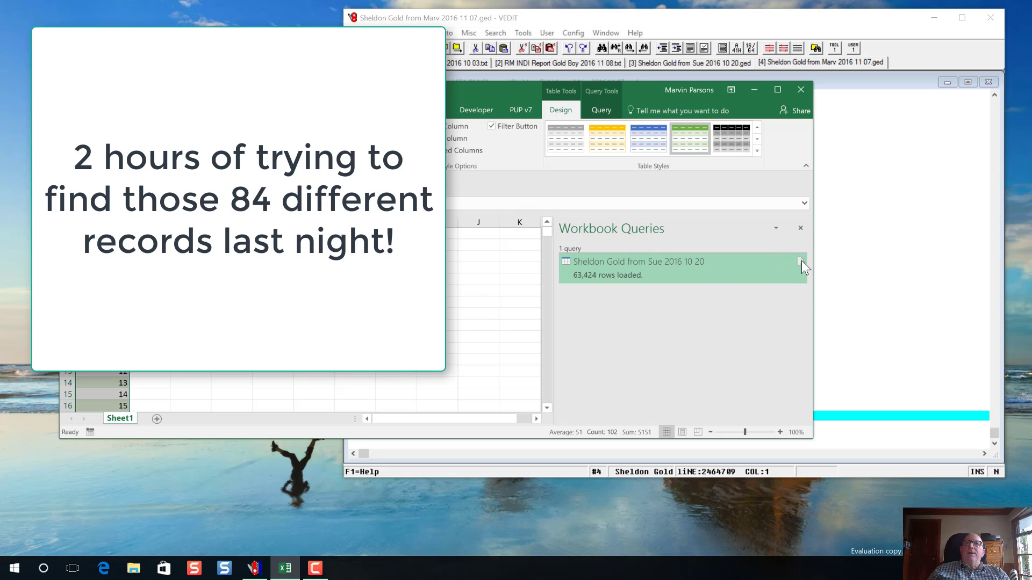
{"action": "left_click", "coordinate": [801, 261]}
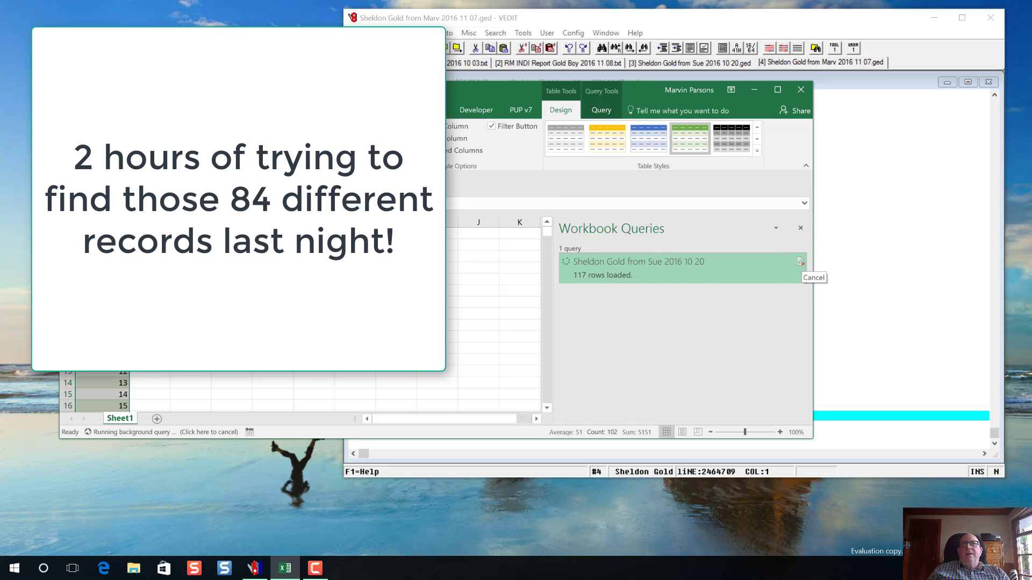
Reopen the loaded query for editing and delete all applied steps after Source.
{"action": "right_click", "coordinate": [705, 263]}
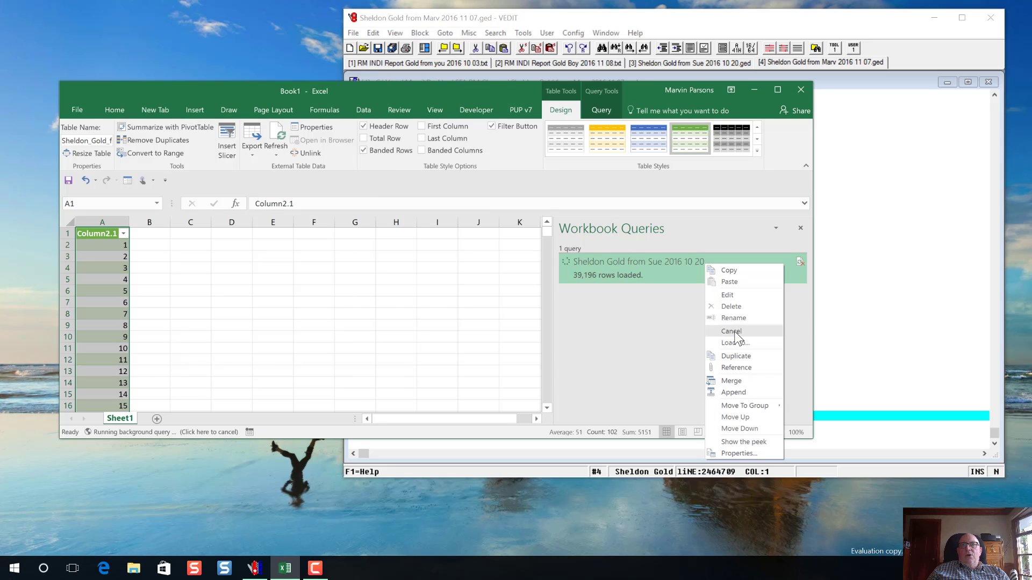
{"action": "left_click", "coordinate": [730, 296]}
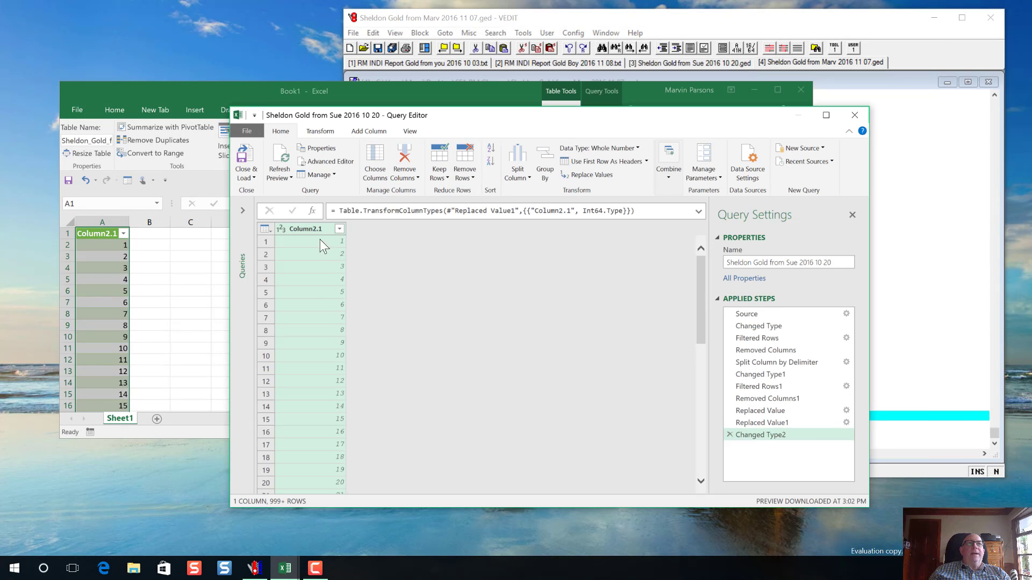
{"action": "left_click", "coordinate": [730, 434]}
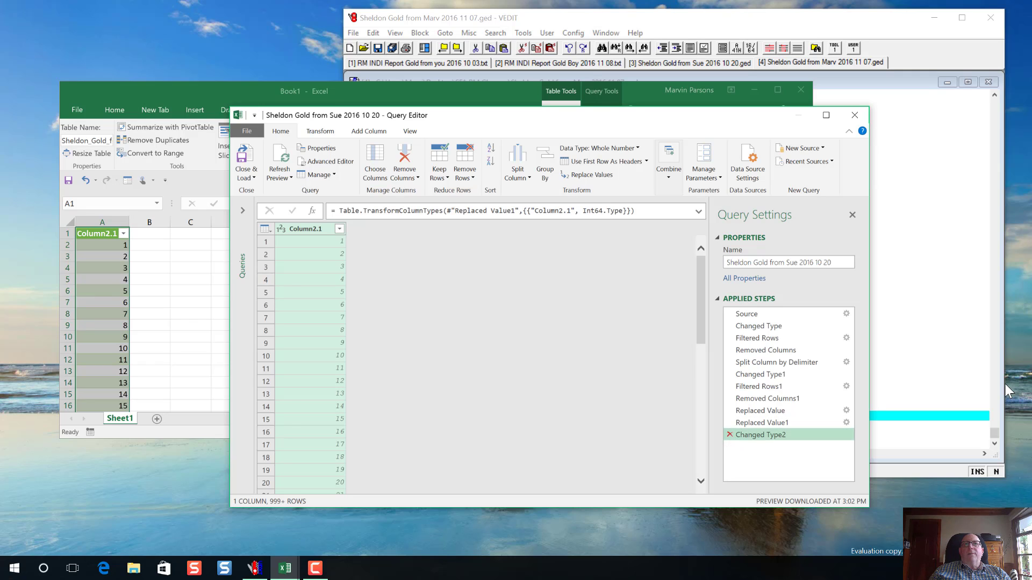
{"action": "left_click", "coordinate": [730, 423]}
{"action": "left_click", "coordinate": [730, 410]}
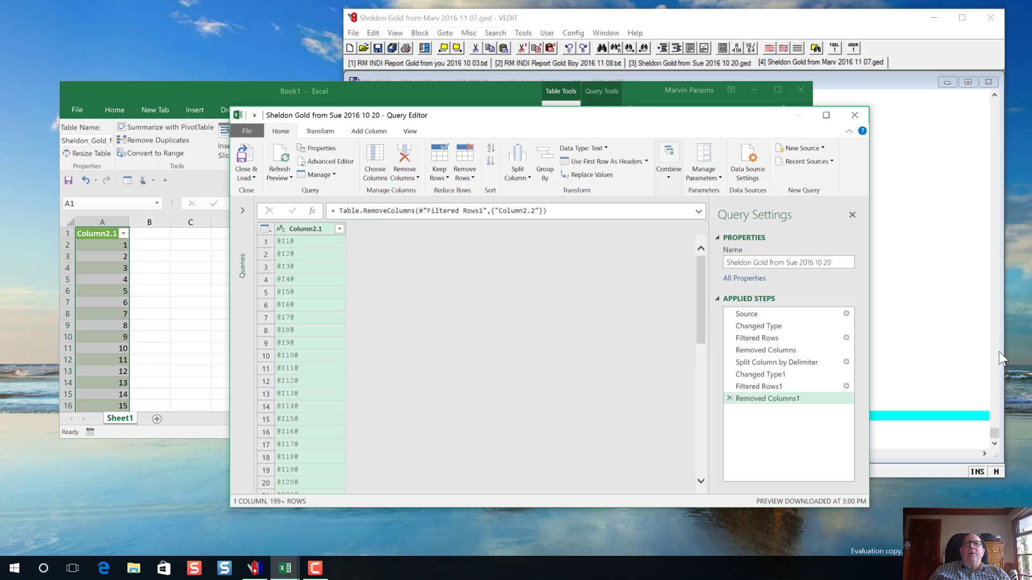
{"action": "left_click", "coordinate": [730, 399]}
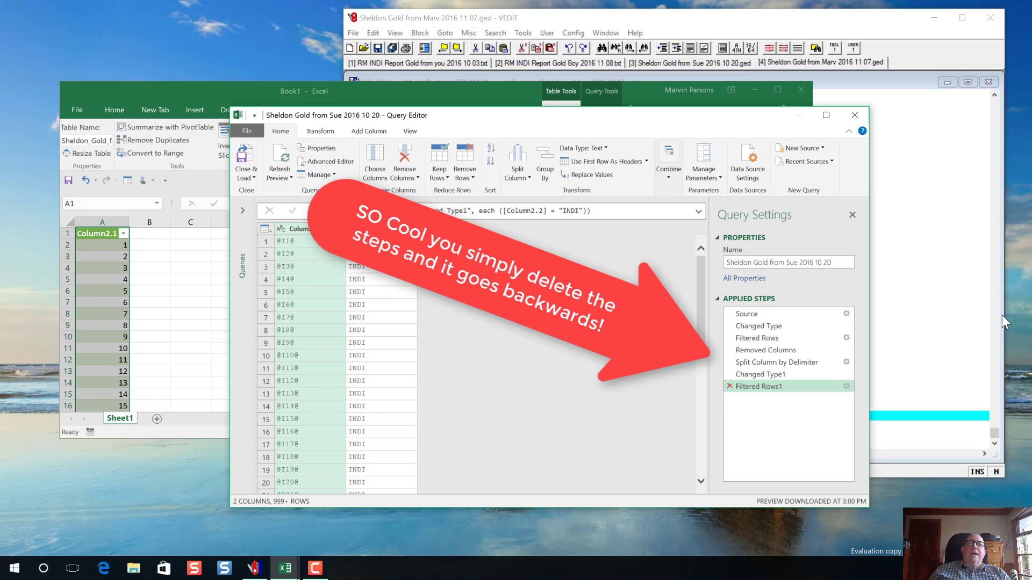
{"action": "left_click", "coordinate": [730, 386]}
{"action": "left_click", "coordinate": [730, 374]}
{"action": "left_click", "coordinate": [730, 362]}
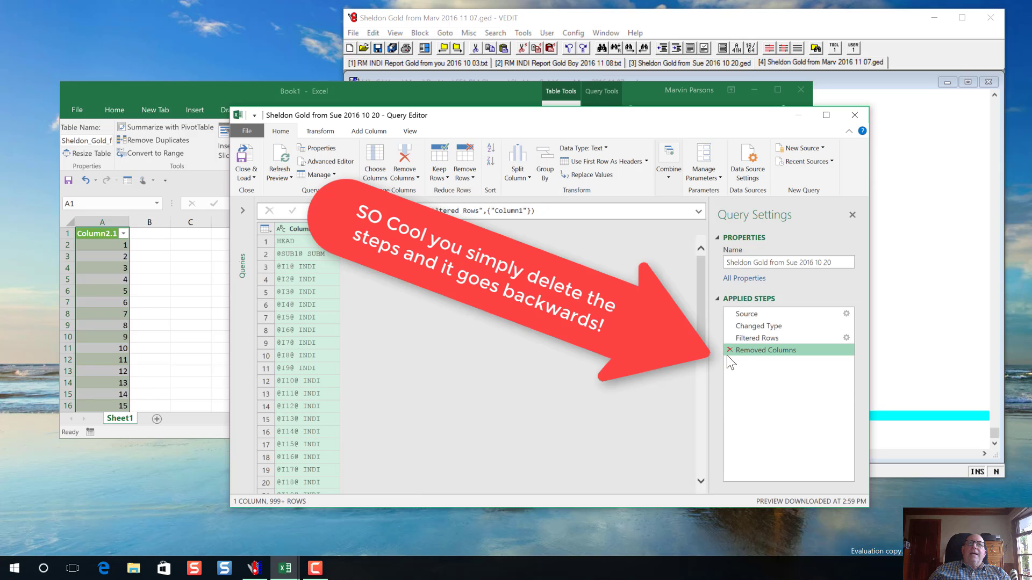
{"action": "left_click", "coordinate": [729, 350]}
{"action": "left_click", "coordinate": [730, 337]}
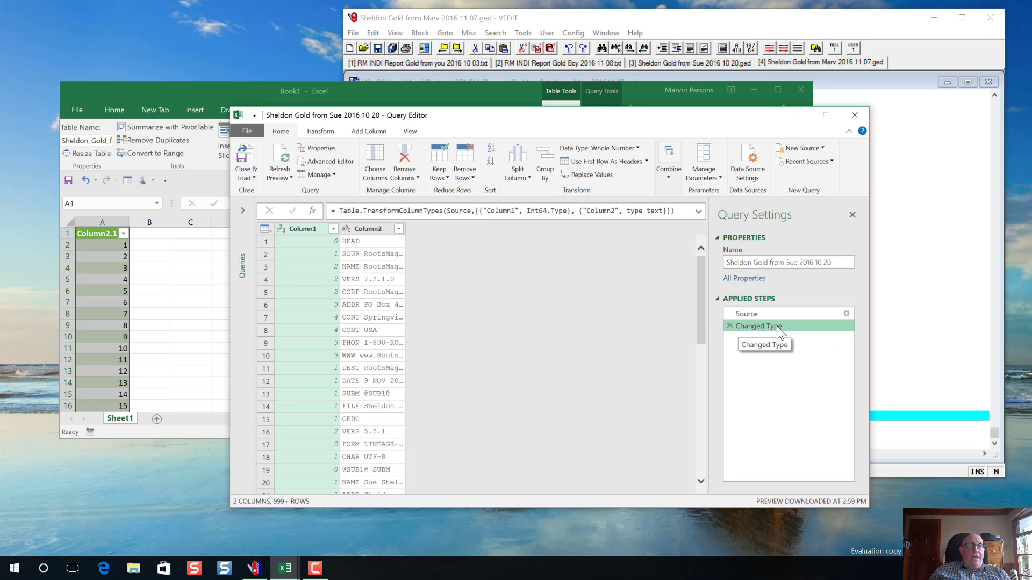
{"action": "left_click", "coordinate": [729, 326]}
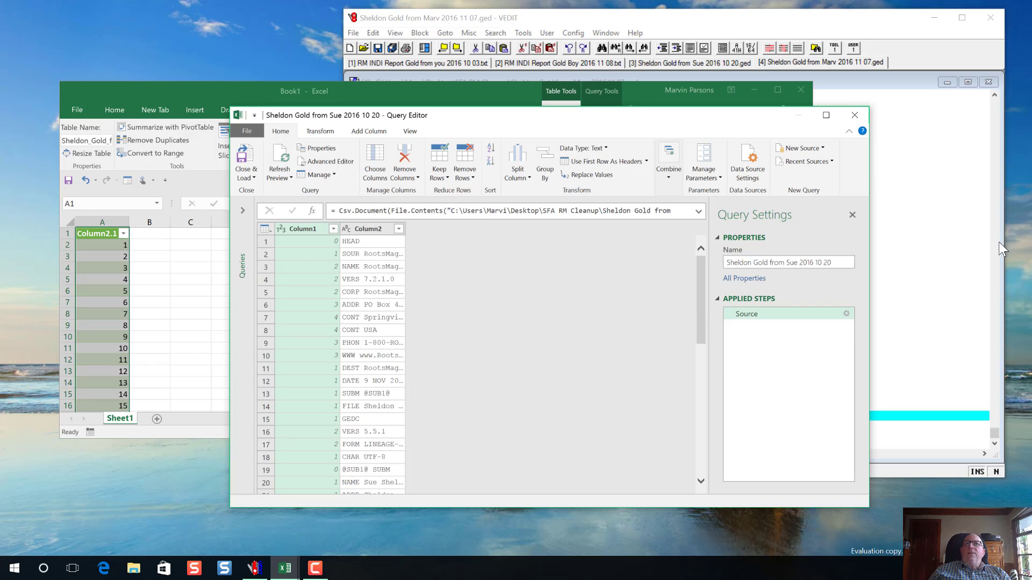
Change the query's Source settings so the GEDCOM file opens as a Text File.
{"action": "left_click", "coordinate": [846, 314]}
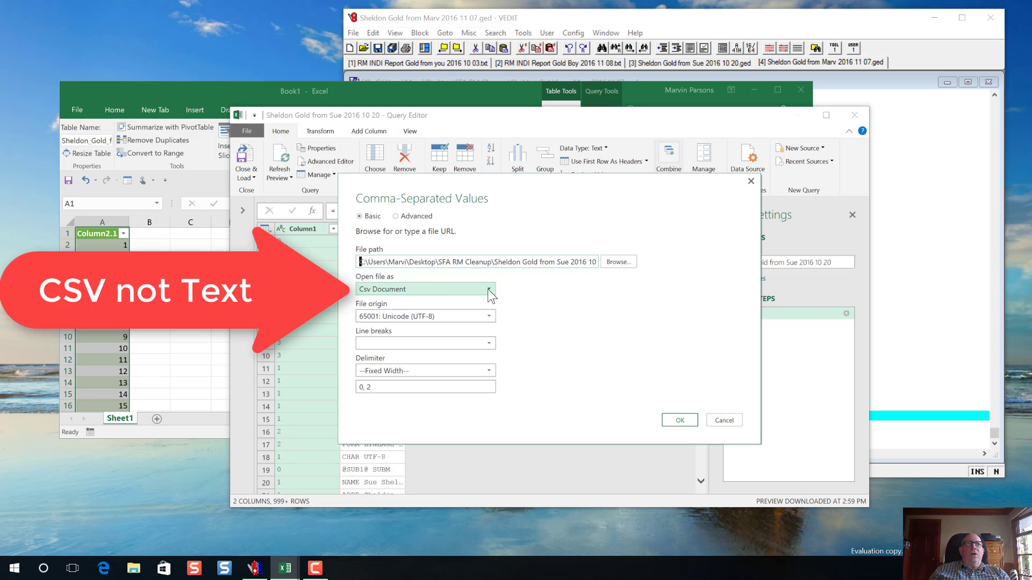
{"action": "left_click", "coordinate": [489, 289]}
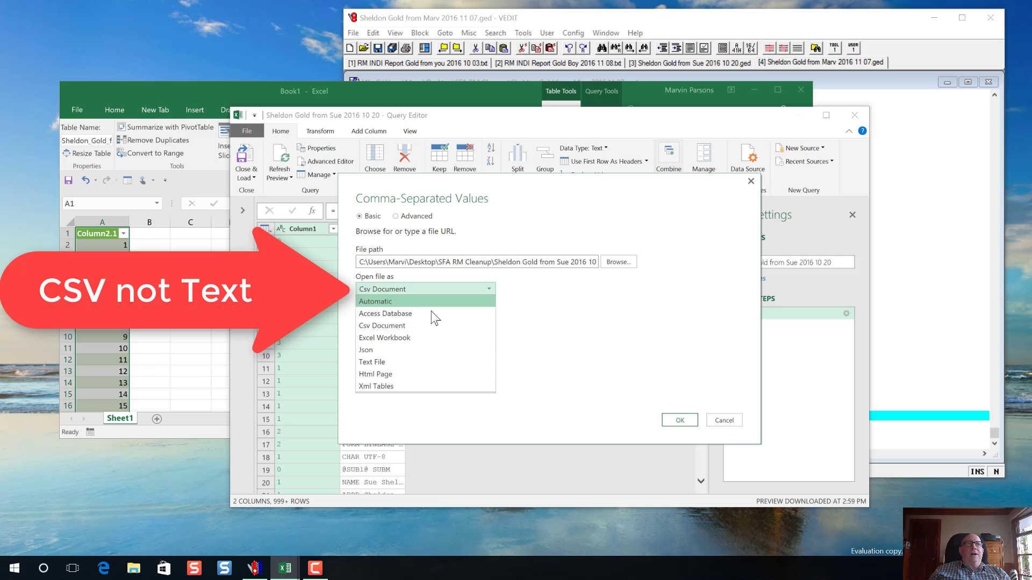
{"action": "left_click", "coordinate": [385, 362]}
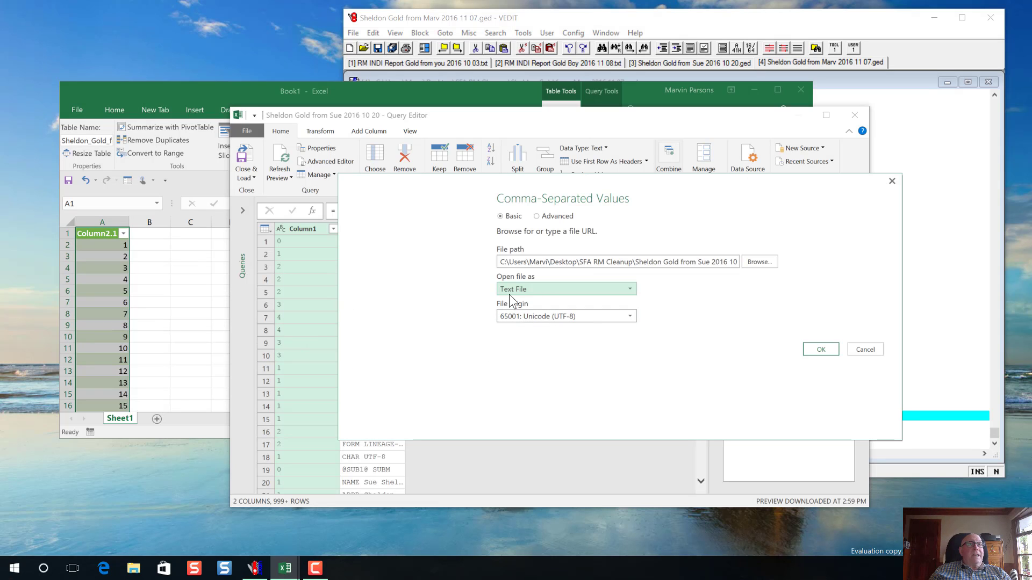
{"action": "left_click", "coordinate": [821, 351]}
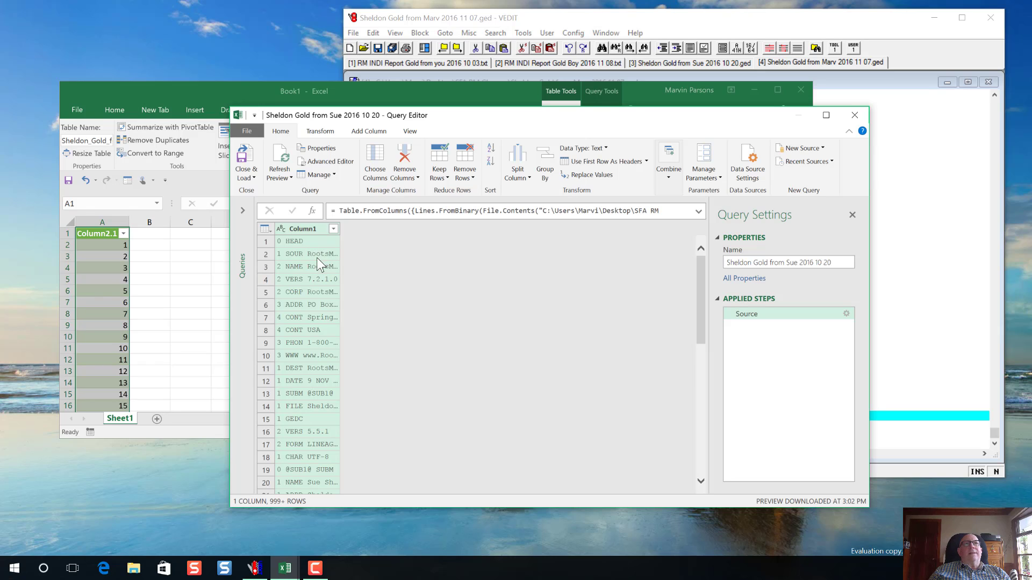
Split Column1 by the Space delimiter at its left-most occurrence.
{"action": "right_click", "coordinate": [311, 229]}
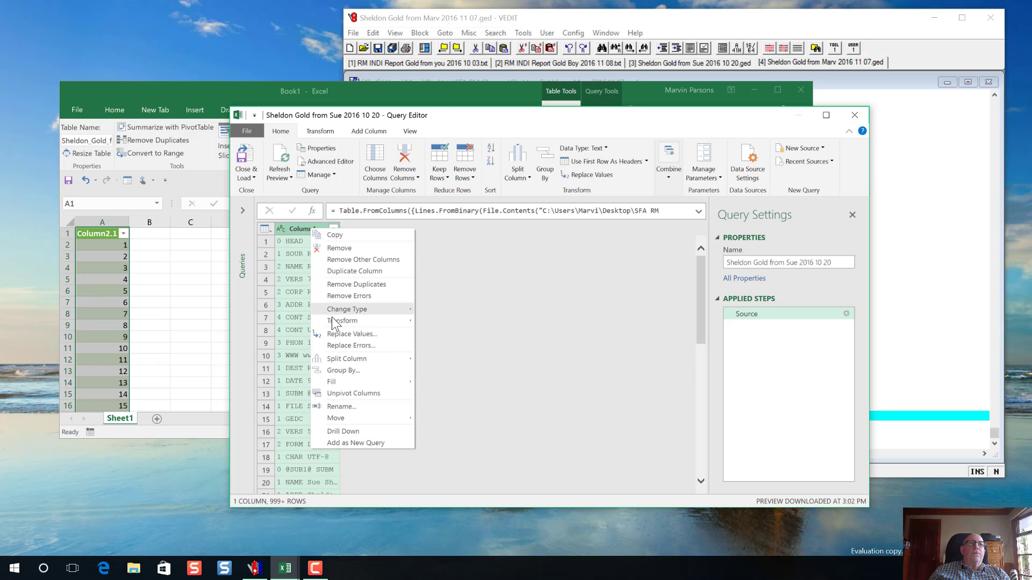
{"action": "mouse_move", "coordinate": [347, 361]}
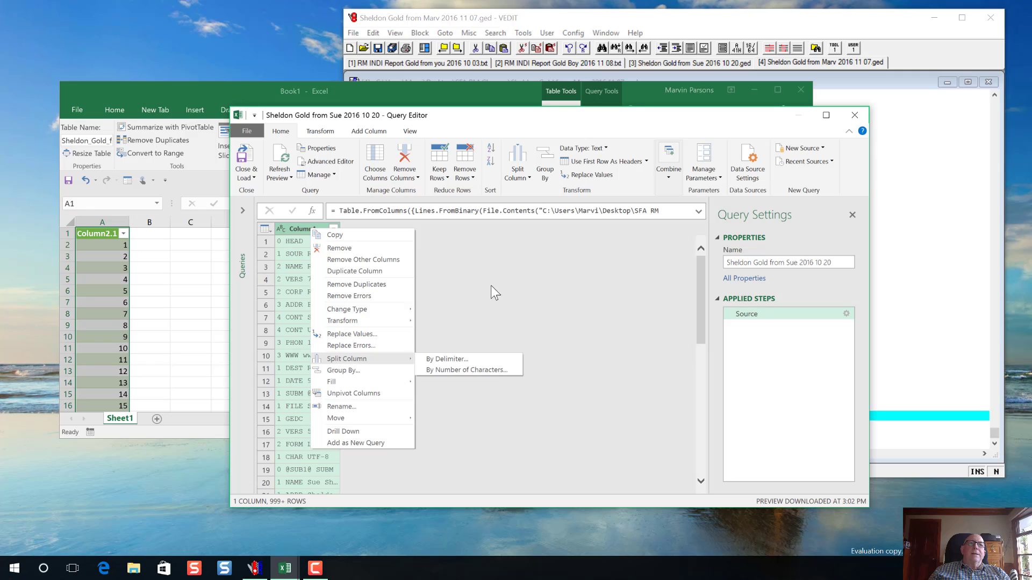
{"action": "left_click", "coordinate": [436, 357]}
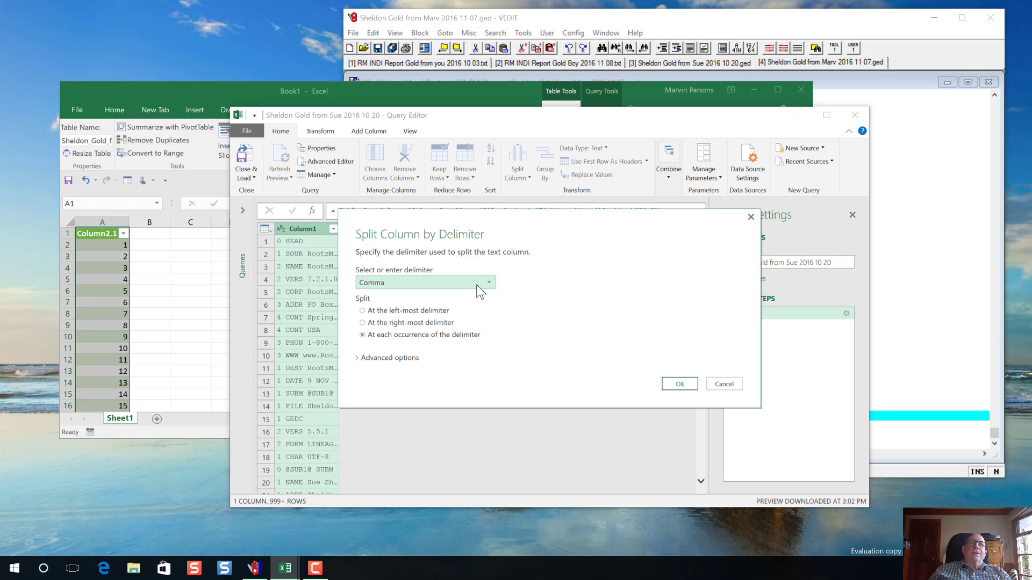
{"action": "left_click", "coordinate": [488, 282]}
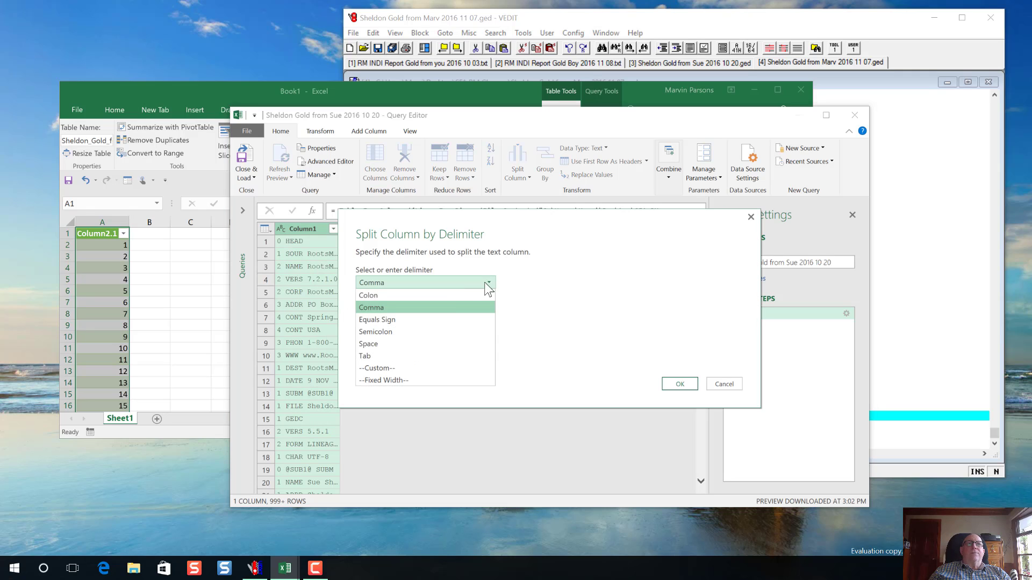
{"action": "left_click", "coordinate": [389, 344]}
{"action": "left_click", "coordinate": [362, 310]}
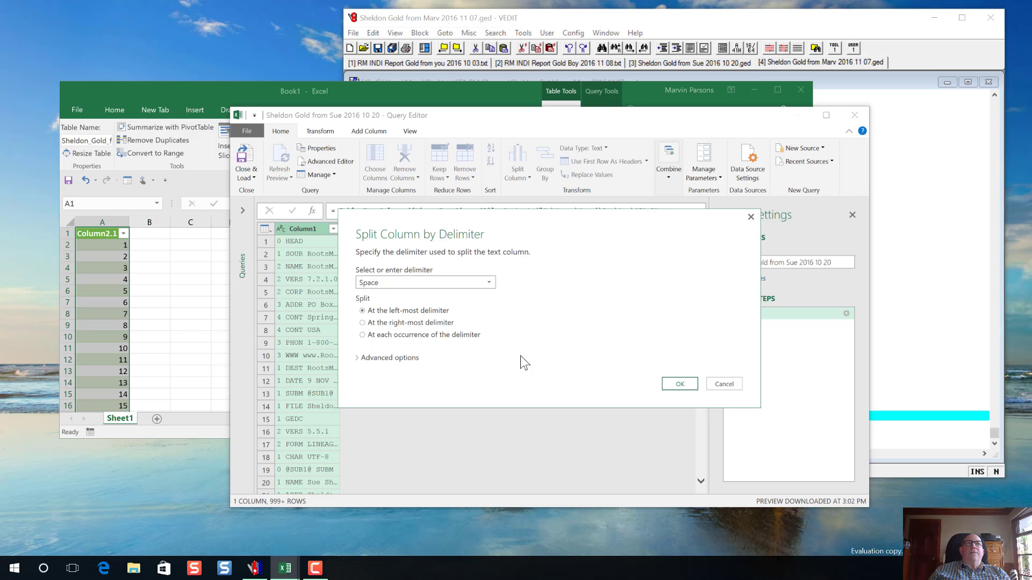
{"action": "left_click", "coordinate": [681, 385]}
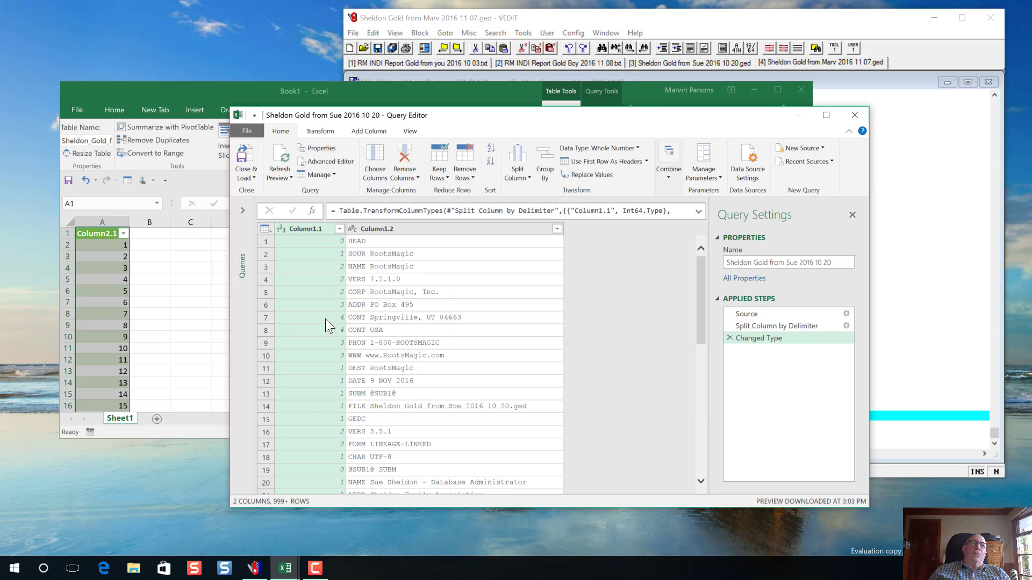
Filter Column1.1 to keep only the rows with value 0, and remove Column1.1 from the query.
{"action": "left_click", "coordinate": [339, 229]}
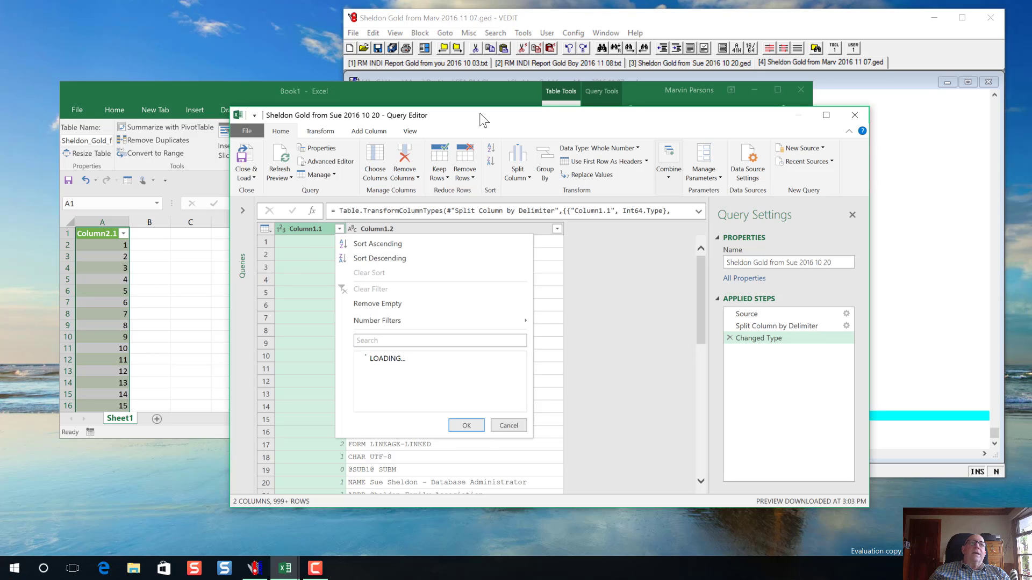
{"action": "left_click", "coordinate": [364, 357]}
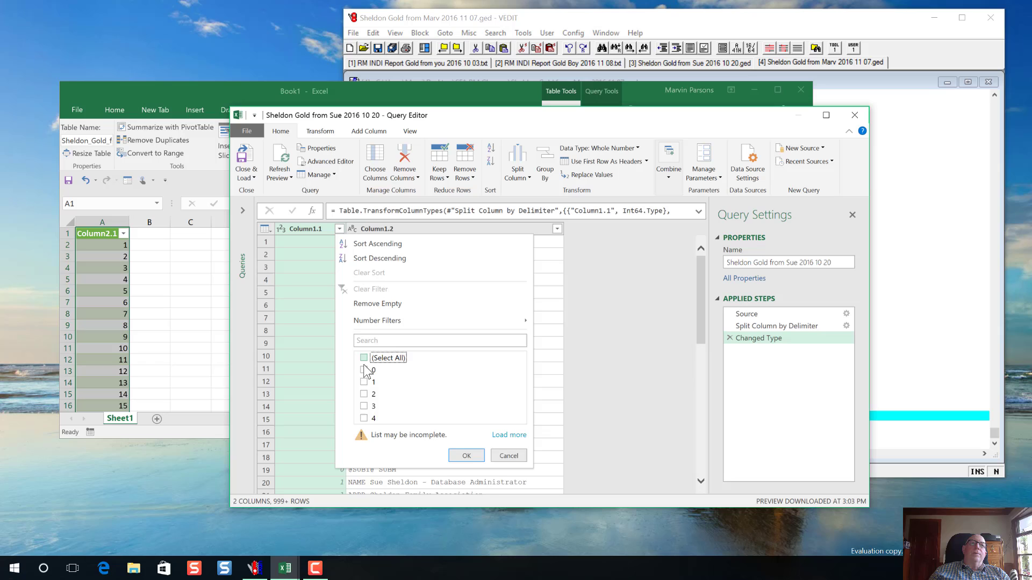
{"action": "left_click", "coordinate": [364, 370]}
{"action": "left_click", "coordinate": [466, 456]}
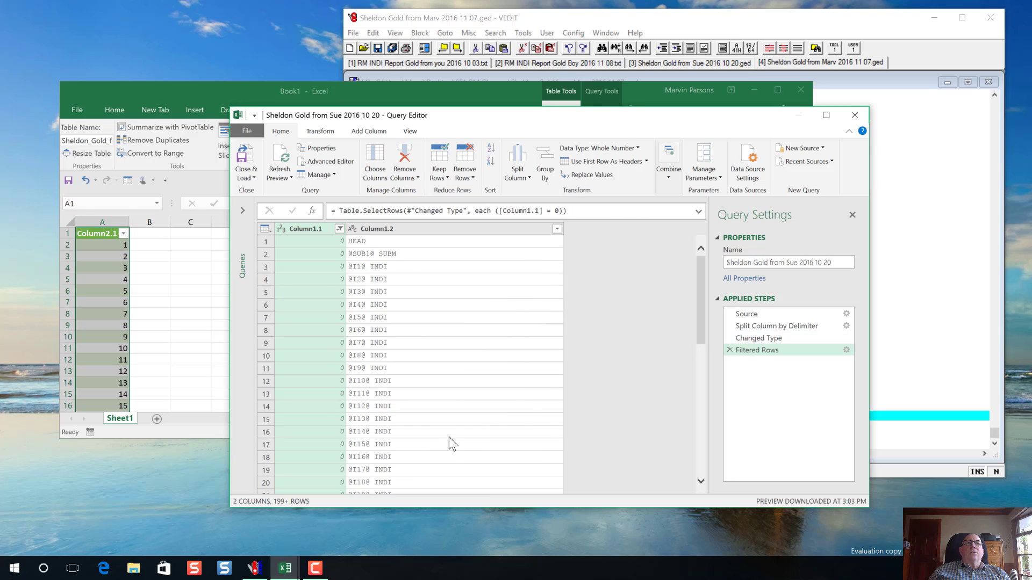
{"action": "right_click", "coordinate": [307, 230]}
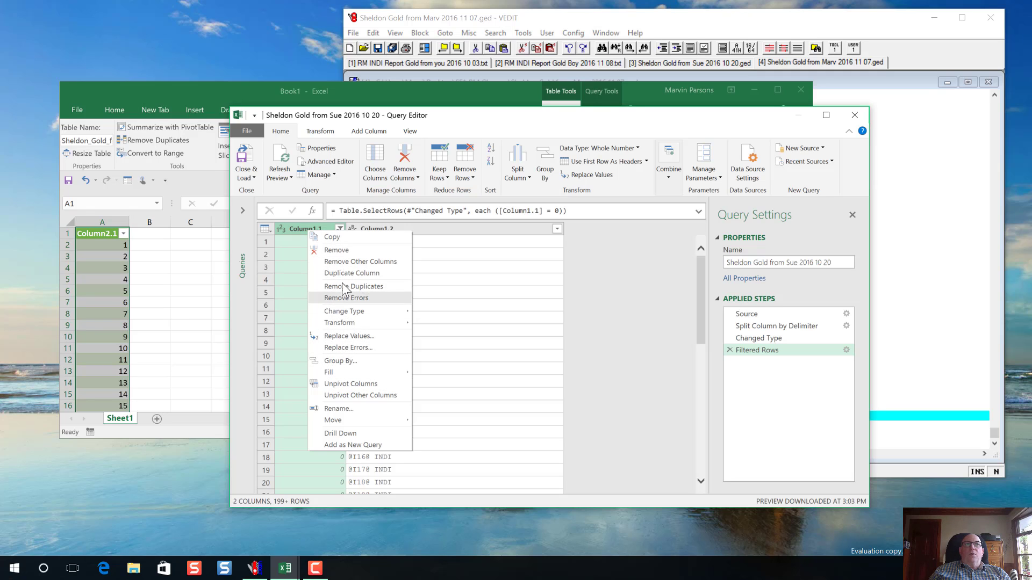
{"action": "left_click", "coordinate": [346, 251]}
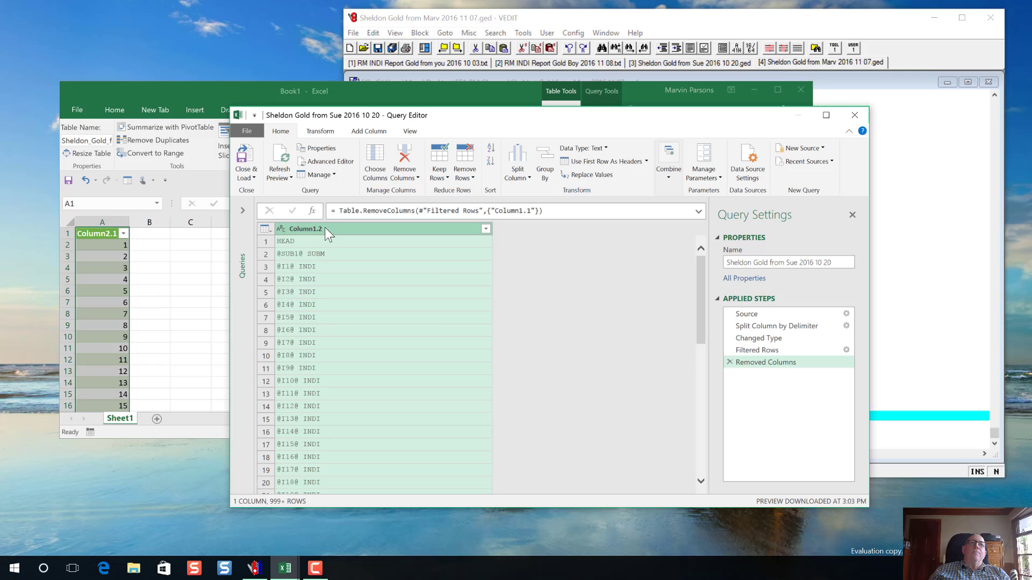
Split Column1.2 by the Space delimiter at its left-most occurrence.
{"action": "right_click", "coordinate": [325, 229]}
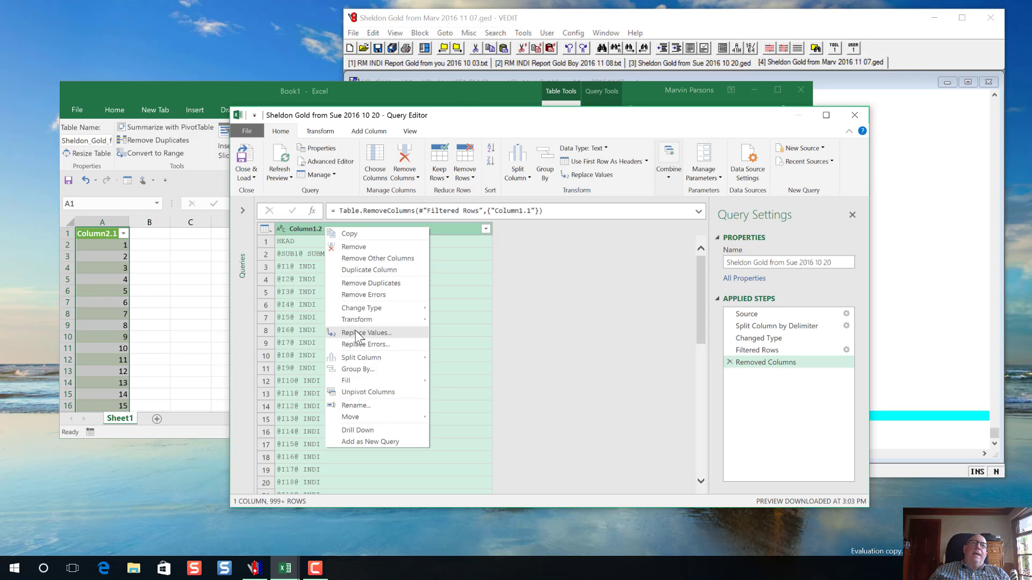
{"action": "mouse_move", "coordinate": [360, 358]}
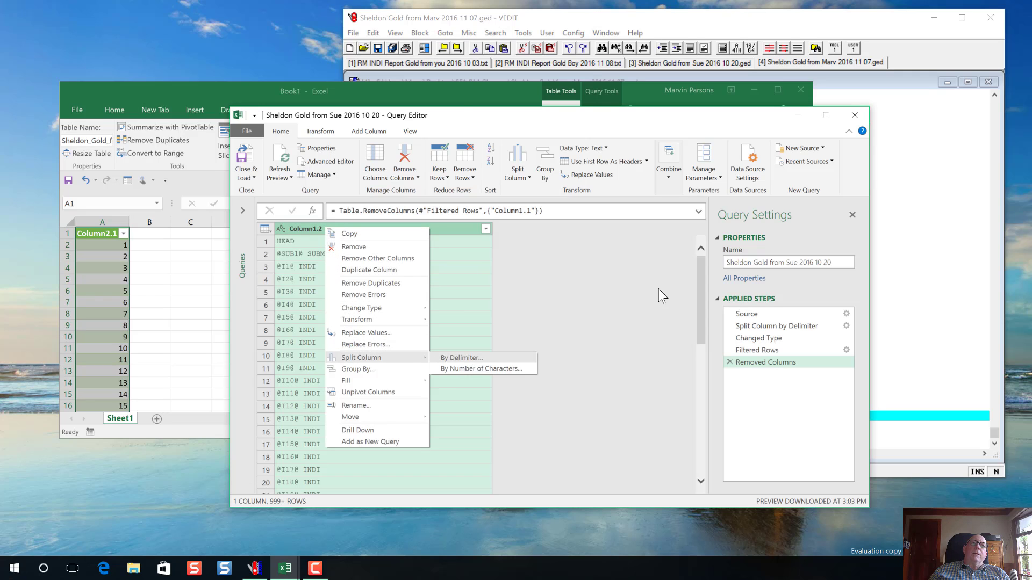
{"action": "left_click", "coordinate": [461, 358]}
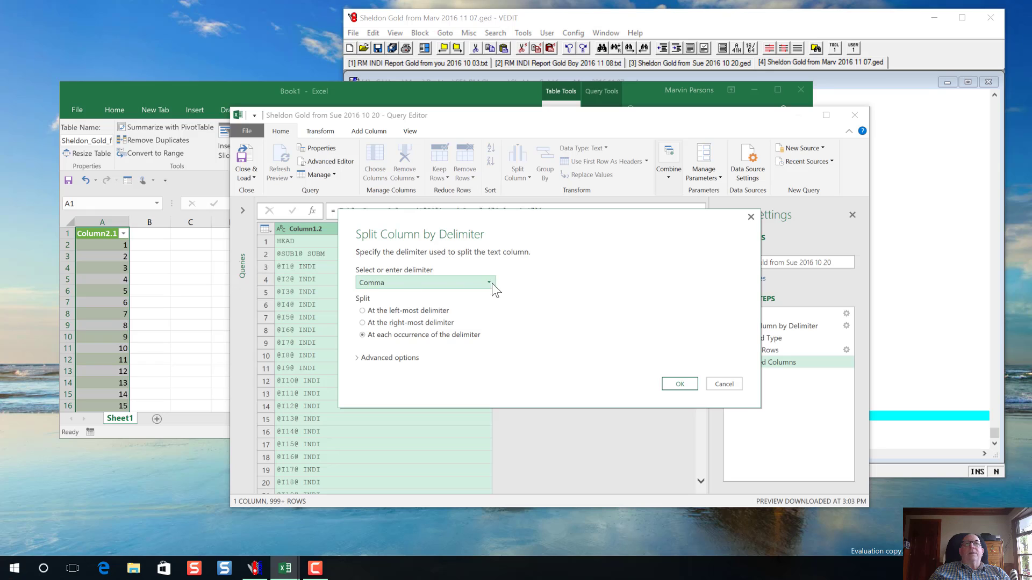
{"action": "left_click", "coordinate": [490, 283]}
{"action": "left_click", "coordinate": [383, 342]}
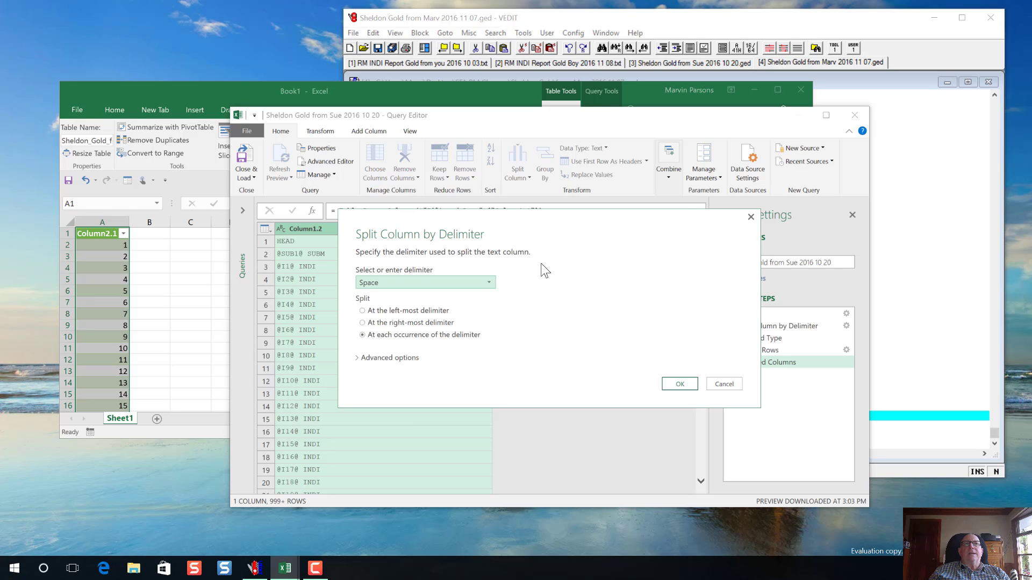
{"action": "left_click", "coordinate": [363, 311]}
{"action": "left_click", "coordinate": [679, 385]}
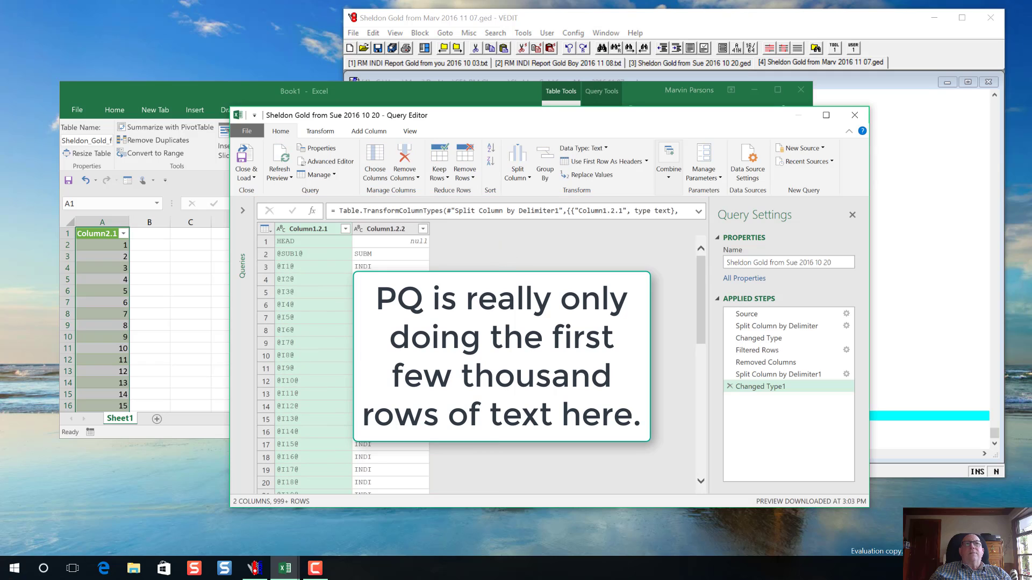
Filter Column1.2.2 to keep only the INDI rows, and remove Column1.2.2 from the query.
{"action": "left_click", "coordinate": [423, 229]}
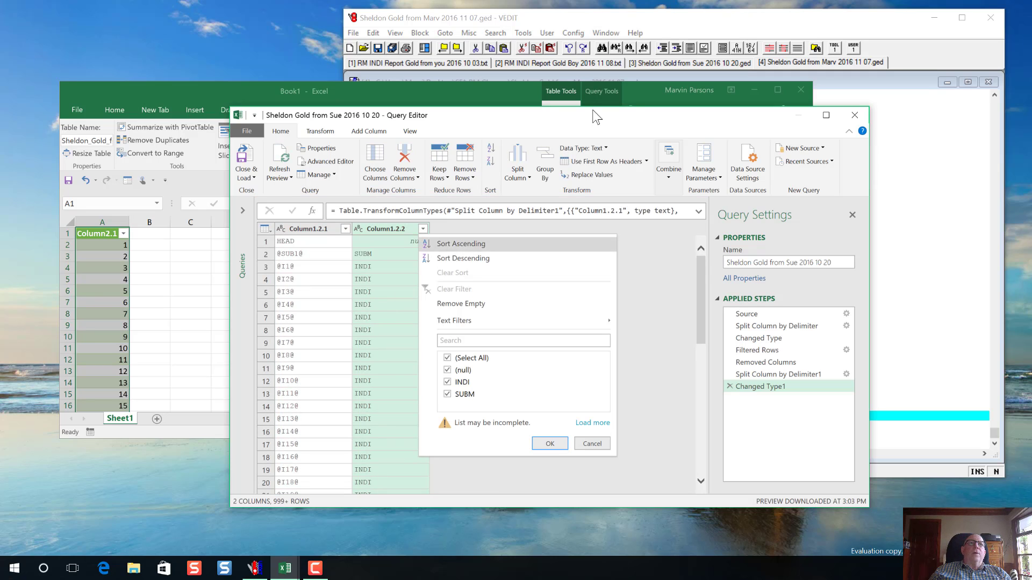
{"action": "left_click", "coordinate": [447, 358]}
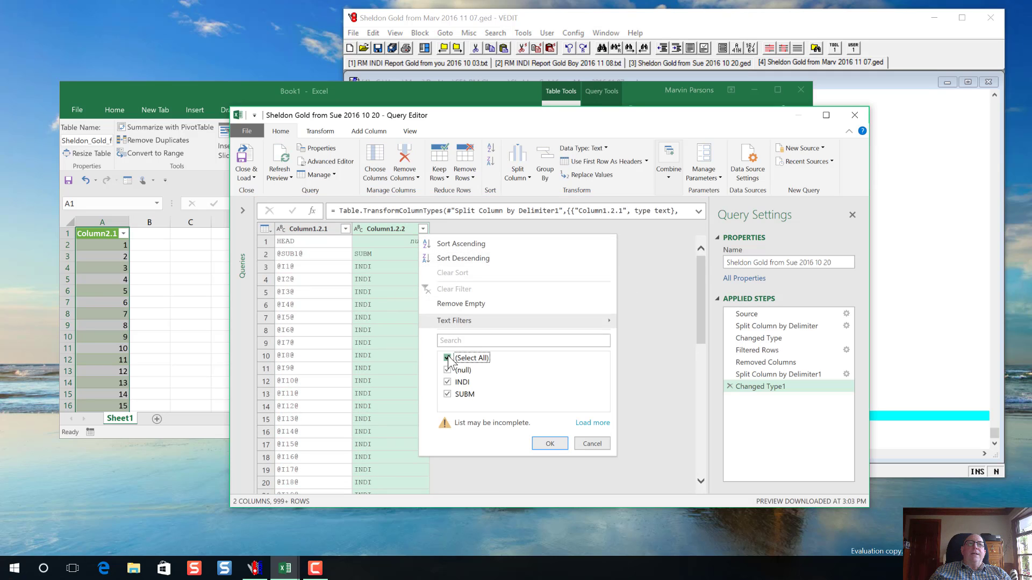
{"action": "left_click", "coordinate": [449, 384]}
{"action": "left_click", "coordinate": [550, 444]}
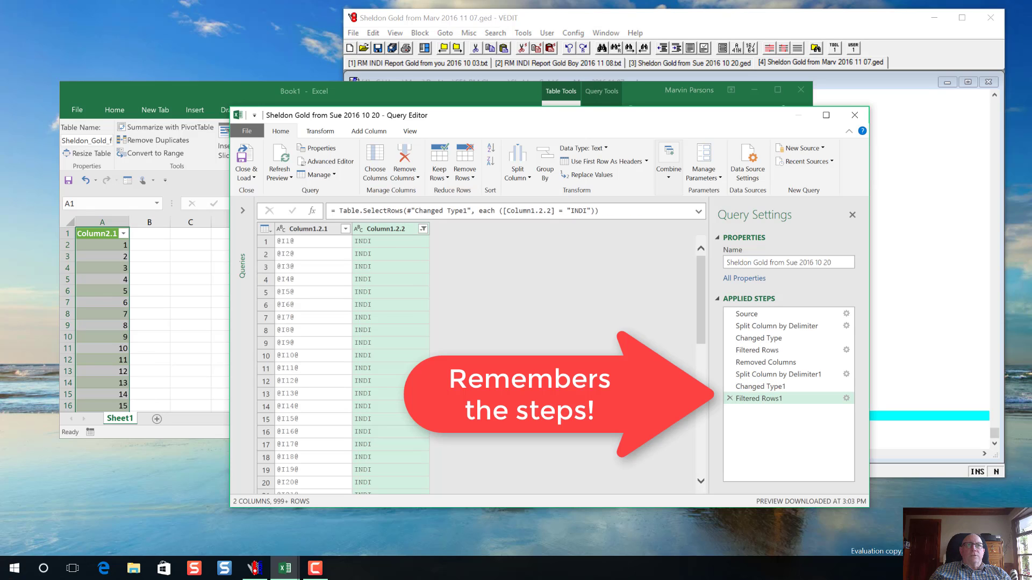
{"action": "right_click", "coordinate": [383, 229]}
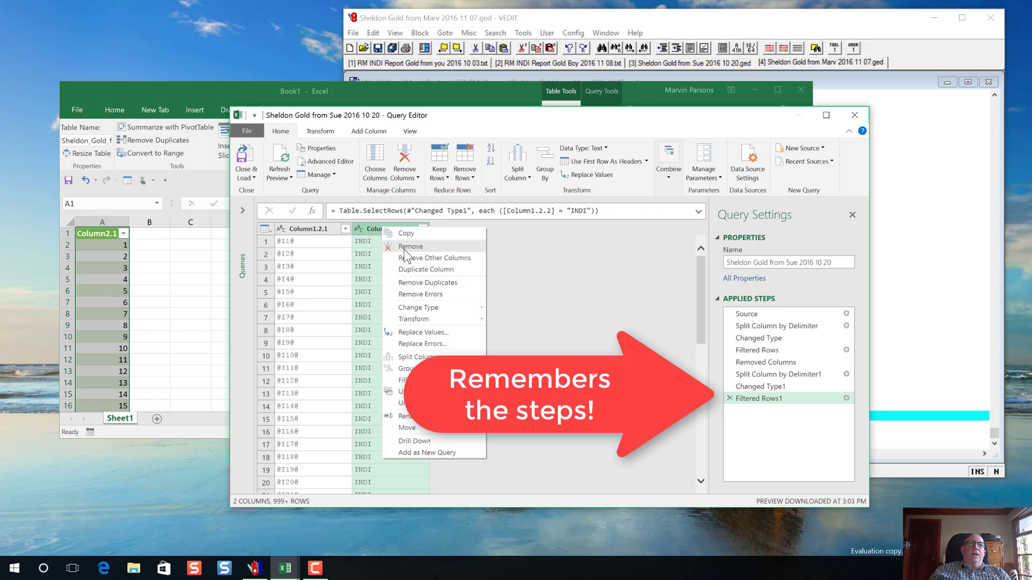
{"action": "left_click", "coordinate": [422, 247]}
Strip the "@" signs and the letter "I" from Column1.2.1 by replacing each with nothing.
{"action": "right_click", "coordinate": [311, 231]}
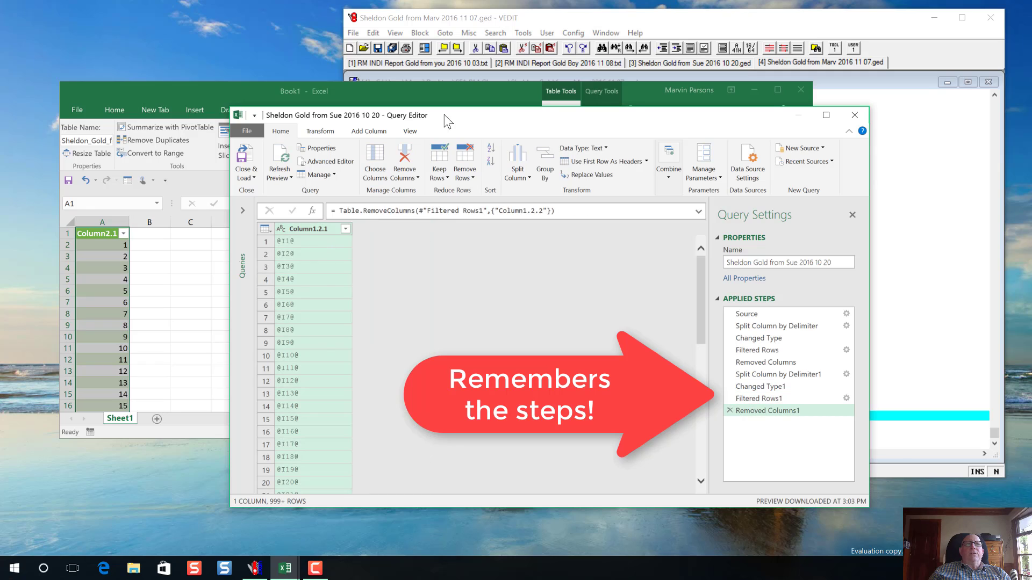
{"action": "mouse_move", "coordinate": [338, 313]}
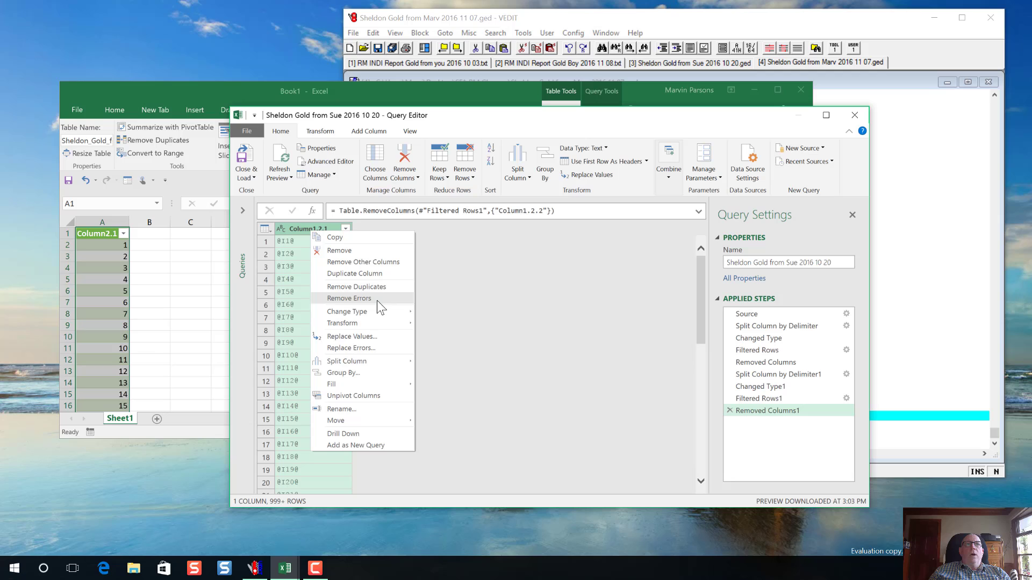
{"action": "left_click", "coordinate": [375, 337]}
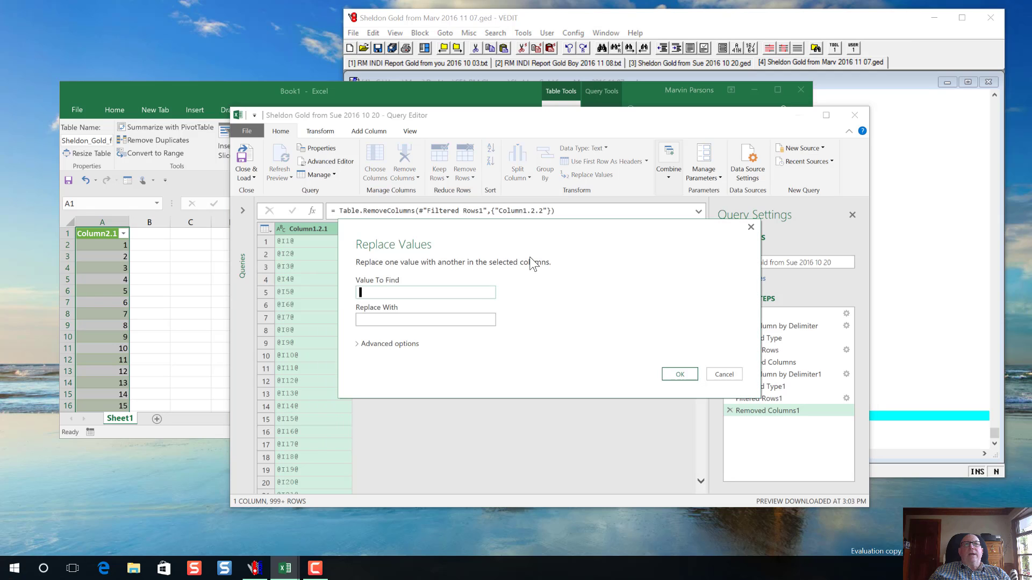
{"action": "type", "text": "@"}
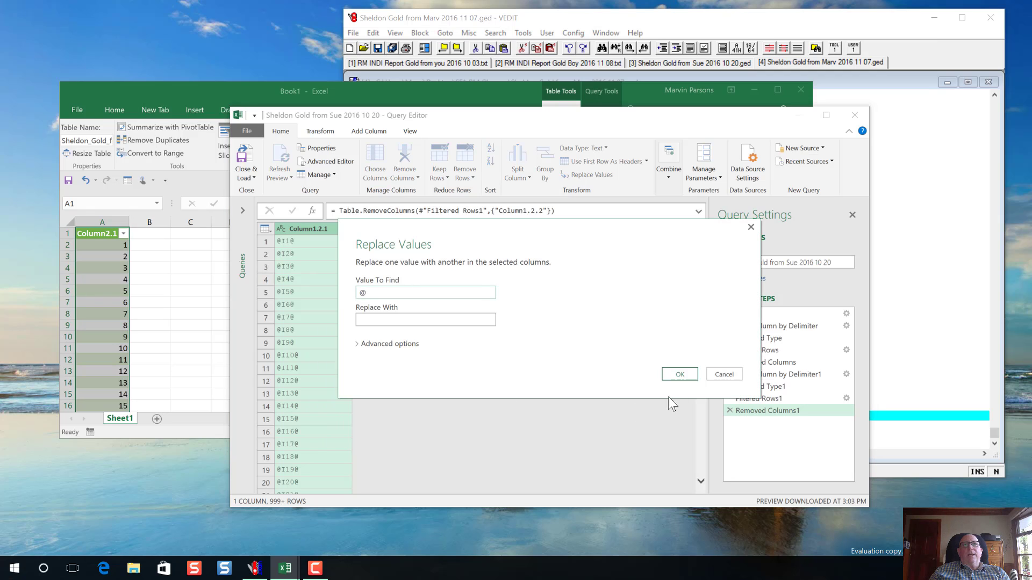
{"action": "key", "text": "Return"}
{"action": "right_click", "coordinate": [301, 230]}
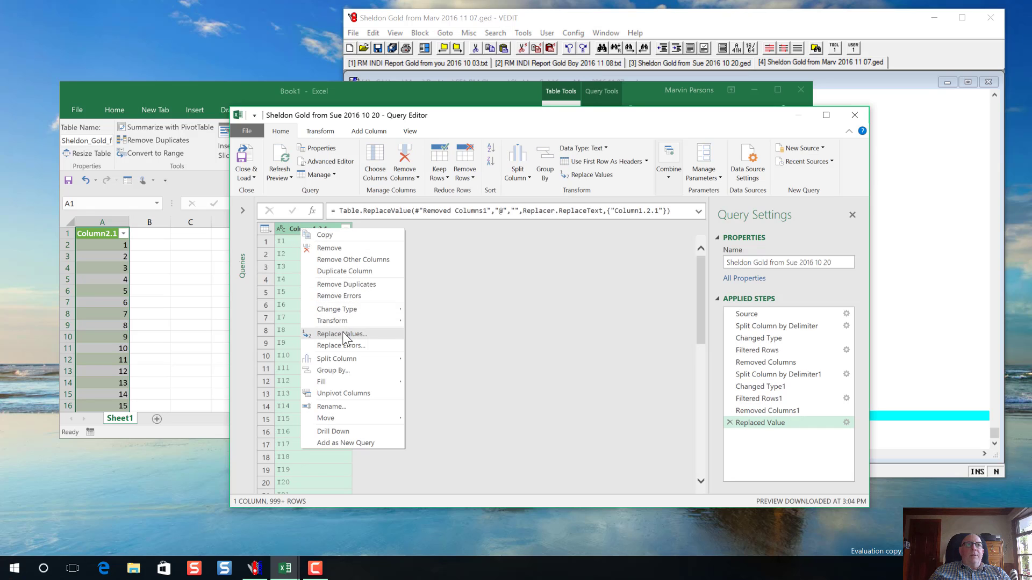
{"action": "left_click", "coordinate": [487, 251]}
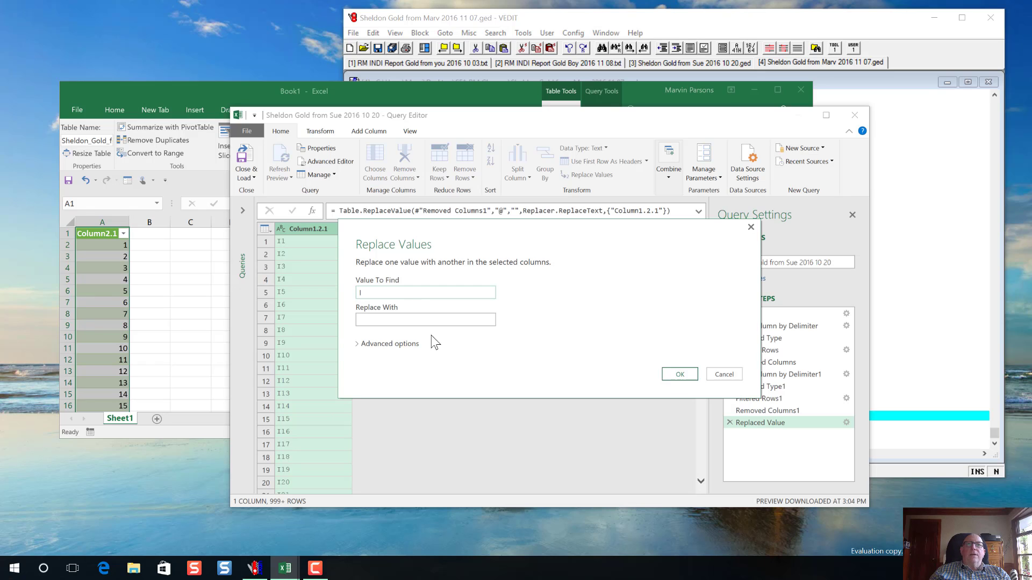
{"action": "key", "text": "Return"}
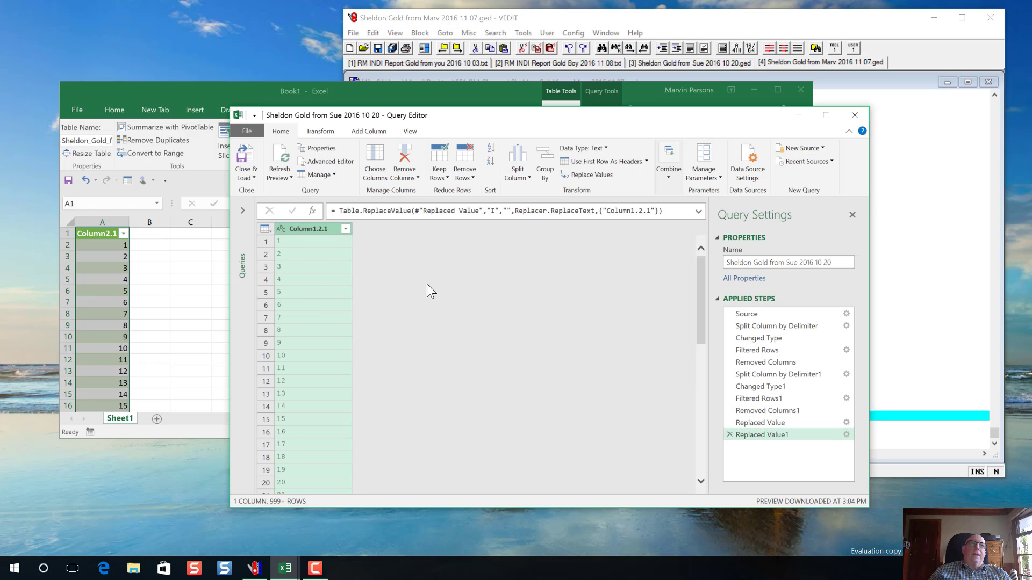
Change the data type of Column1.2.1 to Whole Number.
{"action": "right_click", "coordinate": [308, 230]}
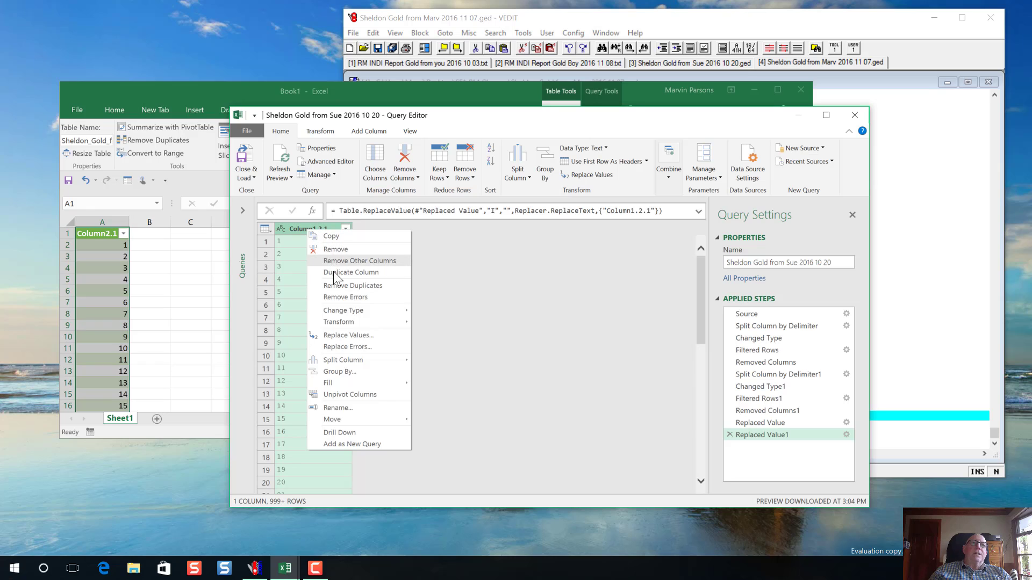
{"action": "mouse_move", "coordinate": [350, 316]}
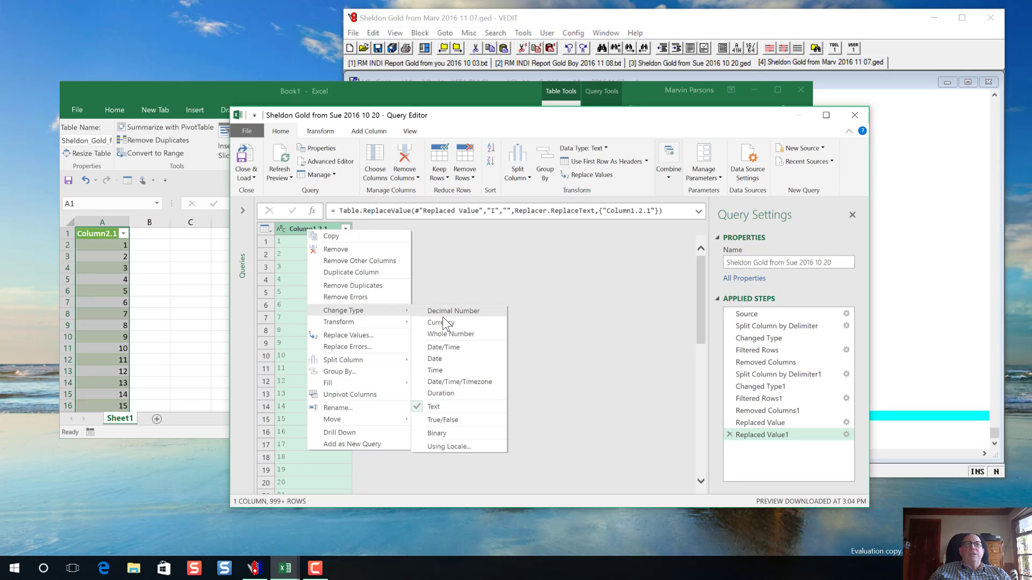
{"action": "left_click", "coordinate": [451, 334]}
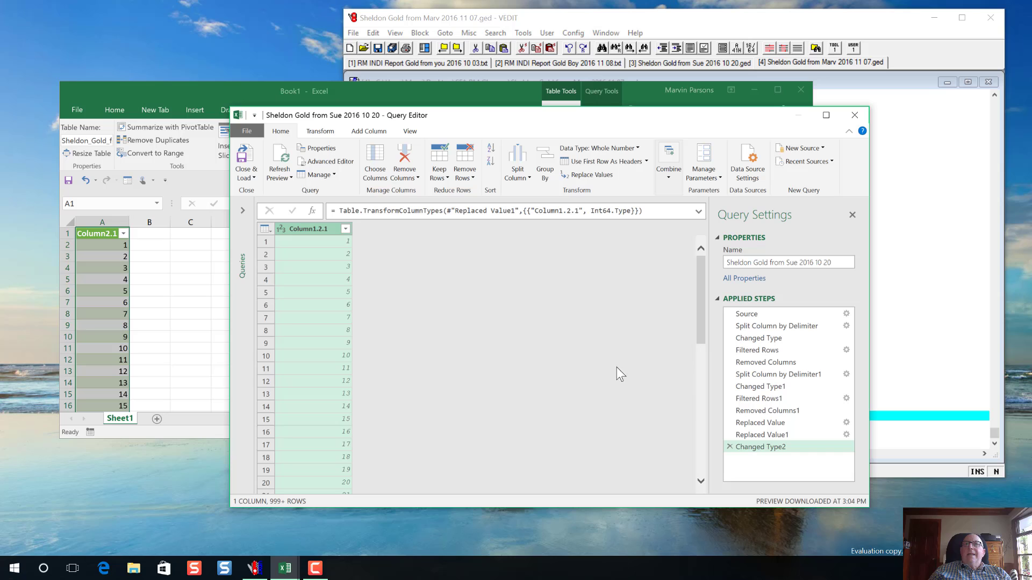
Close the query editor, loading the query into the worksheet, and go to the last filled row of Column1.2.1.
{"action": "left_click", "coordinate": [252, 178]}
{"action": "left_click", "coordinate": [229, 189]}
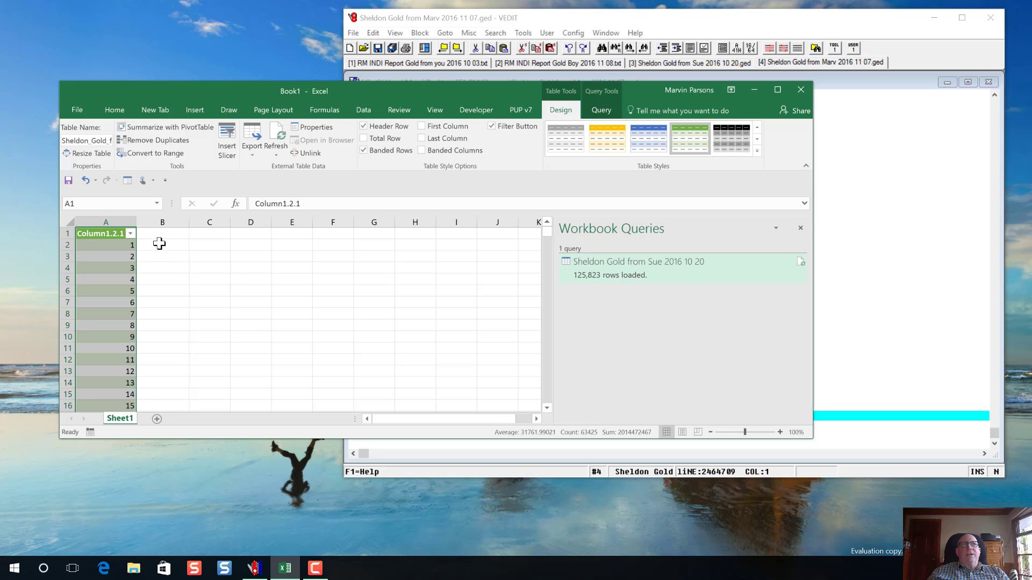
{"action": "left_click", "coordinate": [107, 347]}
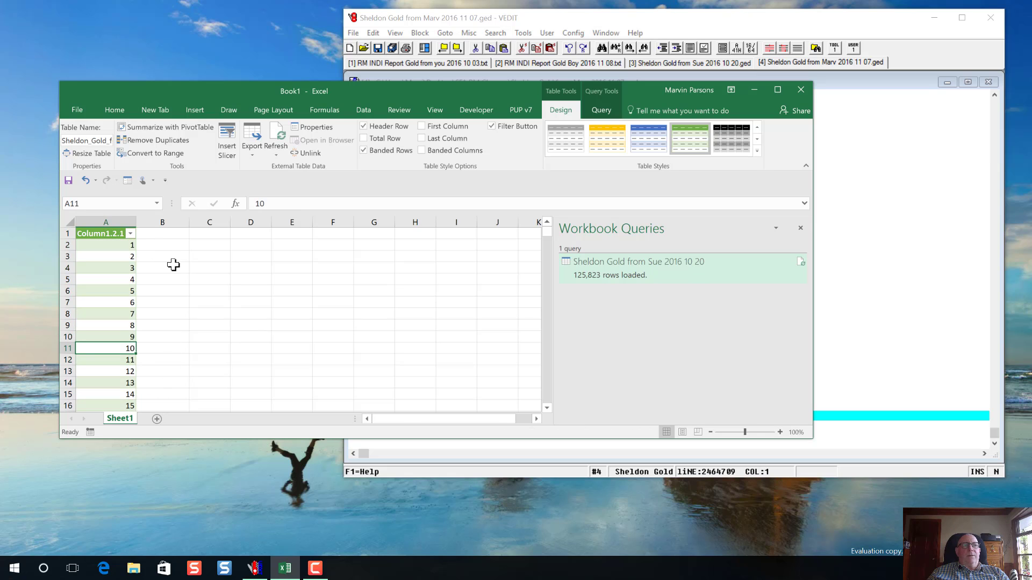
{"action": "key", "text": "ctrl+Down"}
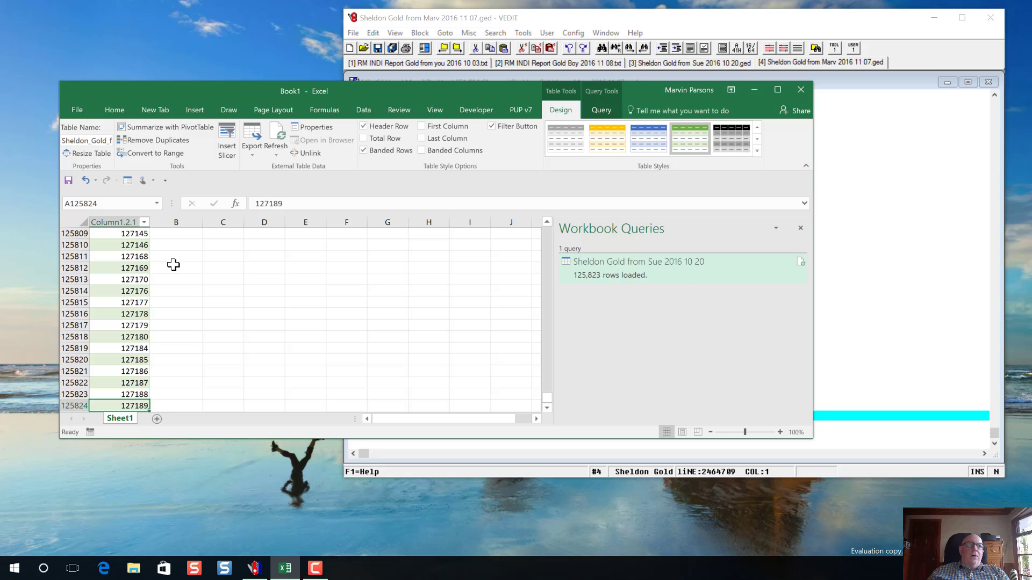